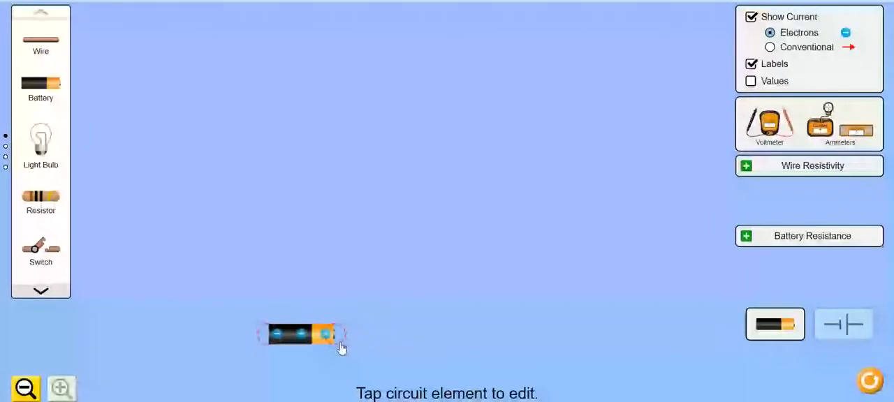
Position the battery and connect wires from both ends, continuing them upward at both corners to form an open U-shaped circuit.
left_click_drag(343, 339, 330, 329)
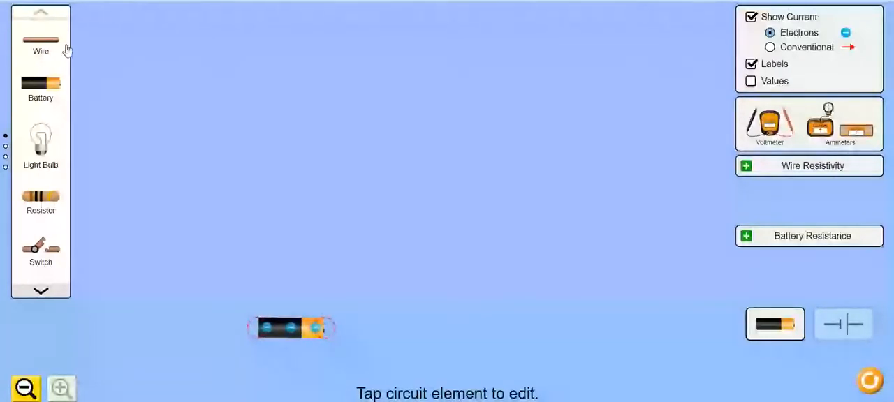
left_click_drag(42, 41, 541, 126)
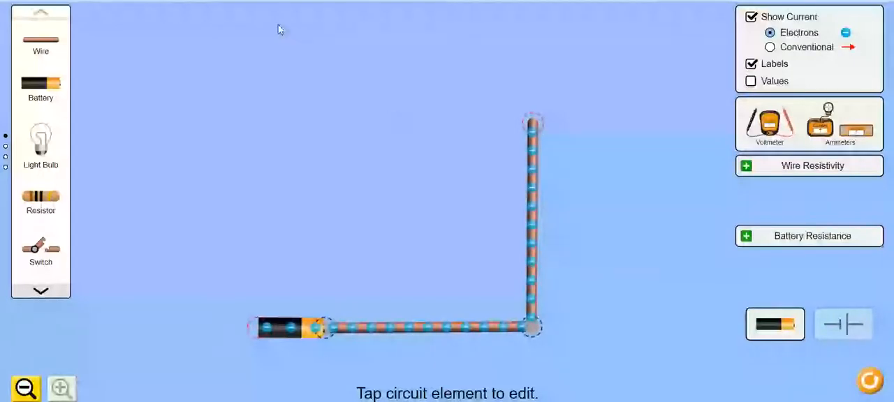
left_click_drag(41, 39, 220, 334)
left_click(37, 39)
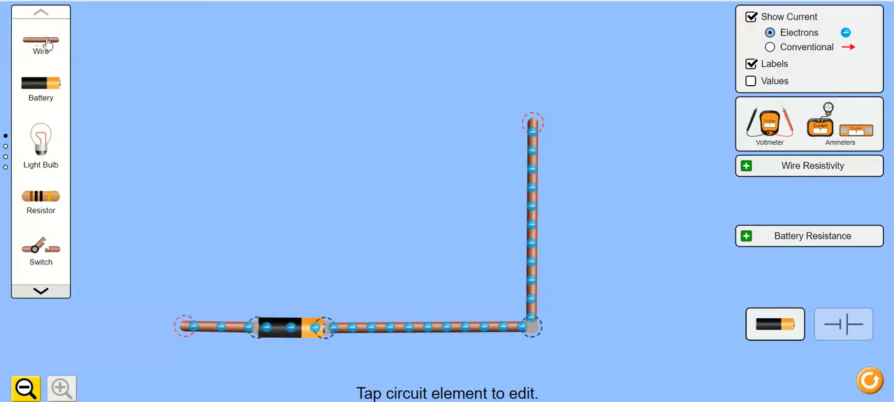
left_click_drag(47, 39, 188, 119)
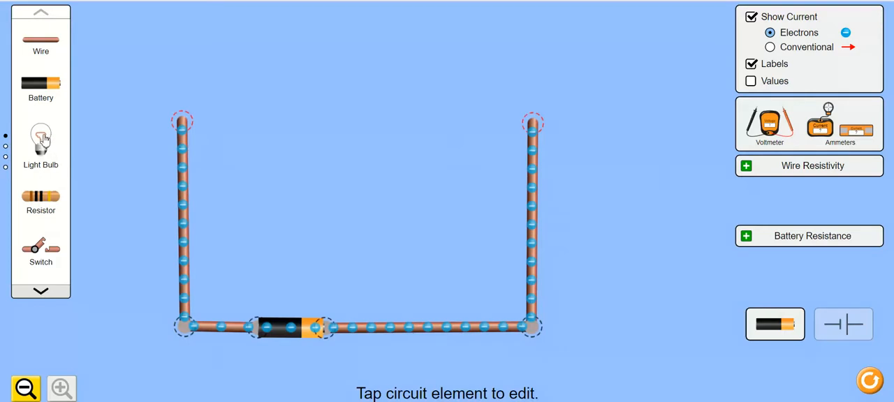
Place a light bulb in the gap above the battery and connect it to both vertical wires to complete the loop.
left_click_drag(43, 140, 376, 126)
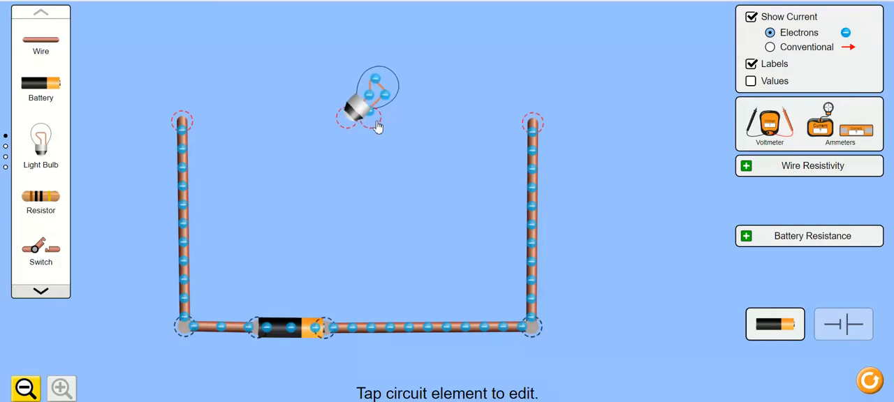
left_click_drag(44, 40, 184, 120)
left_click_drag(49, 44, 375, 120)
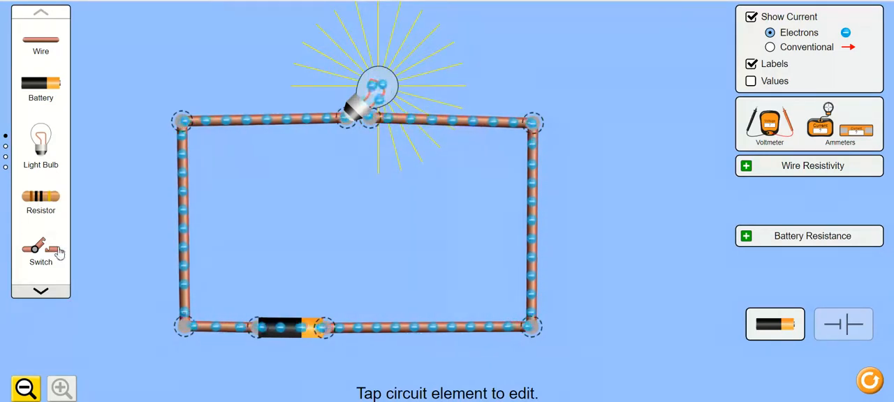
Split the circuit at the battery's positive end and insert a switch and a connecting wire in the gap.
mouse_move(328, 327)
left_mouse_down()
mouse_move(389, 330)
mouse_move(335, 333)
left_mouse_up()
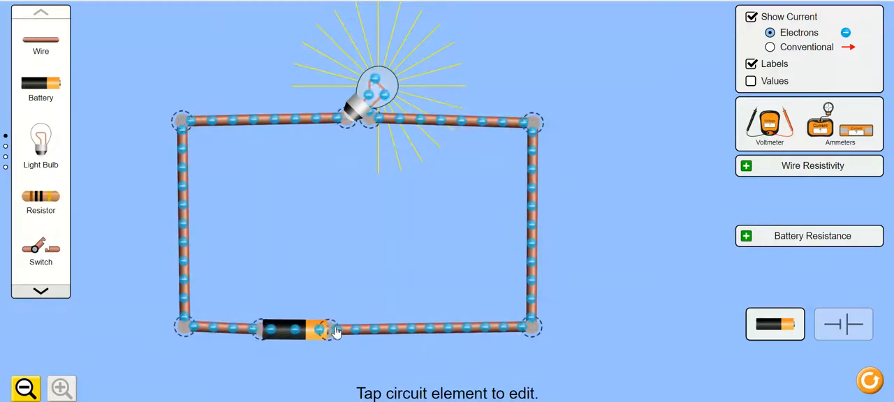
left_click(327, 328)
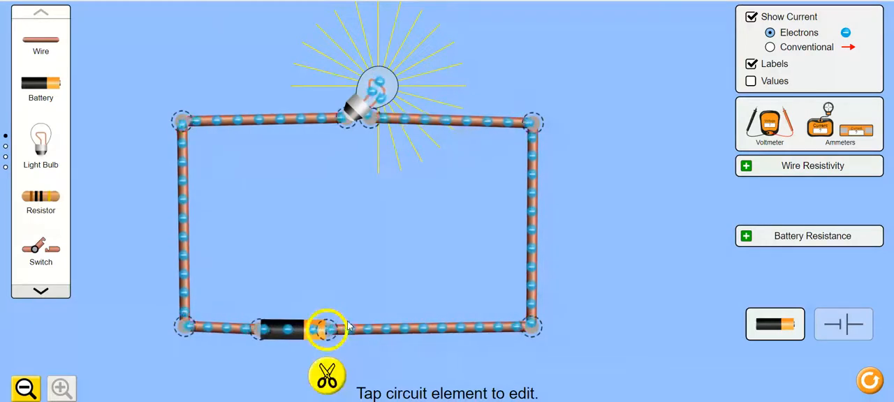
left_click(330, 375)
left_click_drag(350, 331, 451, 329)
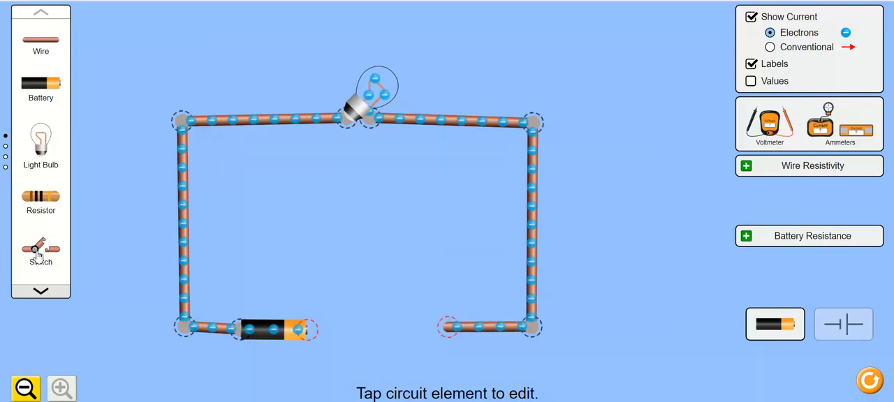
left_click_drag(39, 257, 426, 334)
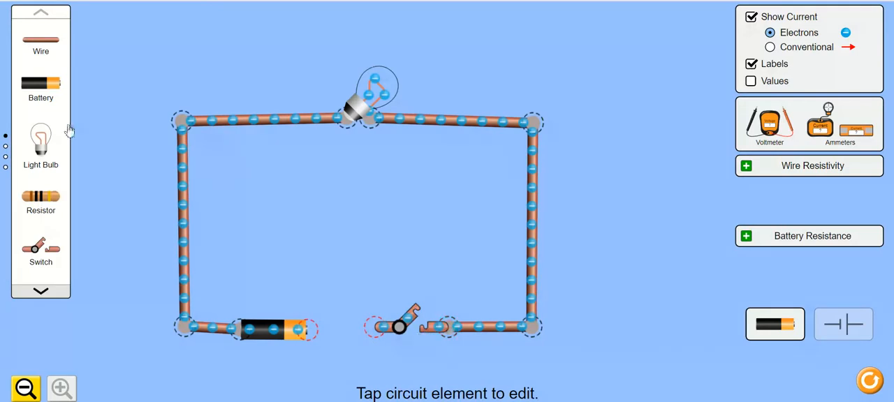
left_click_drag(41, 41, 349, 336)
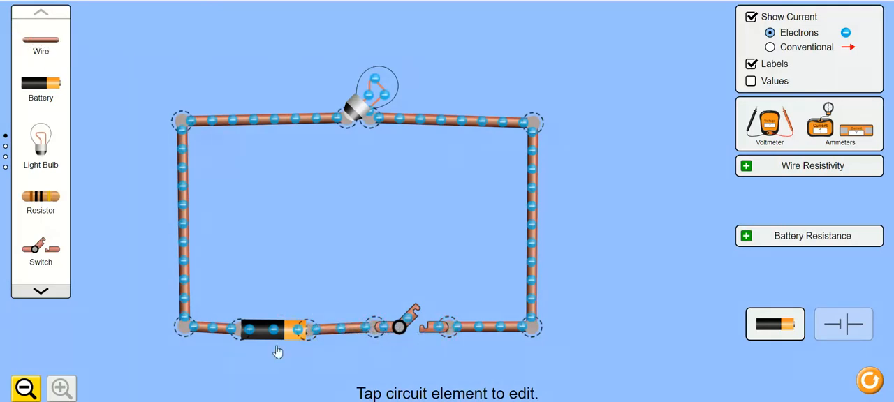
Close the switch and adjust the position of its junction on the battery side.
left_click(407, 326)
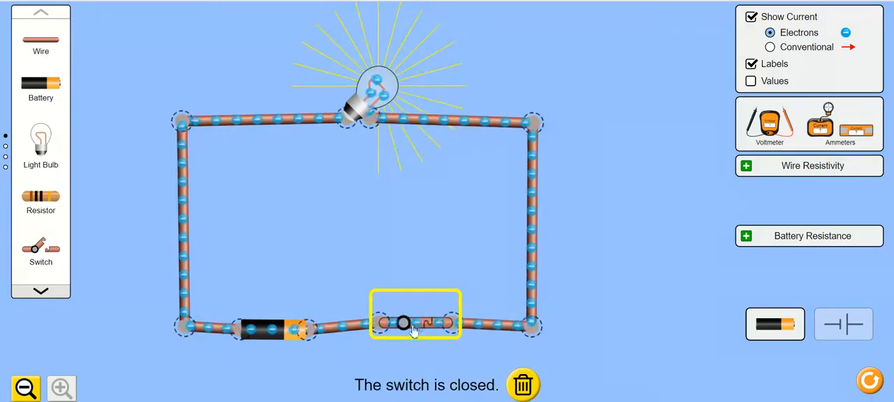
mouse_move(386, 326)
left_mouse_down()
mouse_move(393, 339)
mouse_move(390, 330)
left_mouse_up()
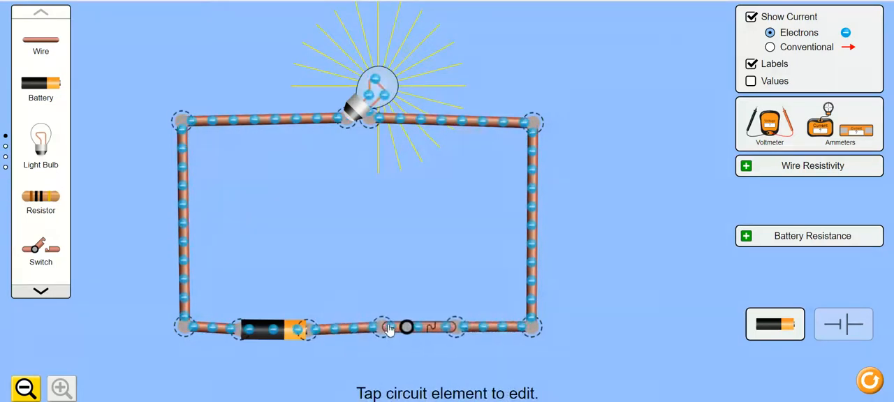
left_click(386, 328)
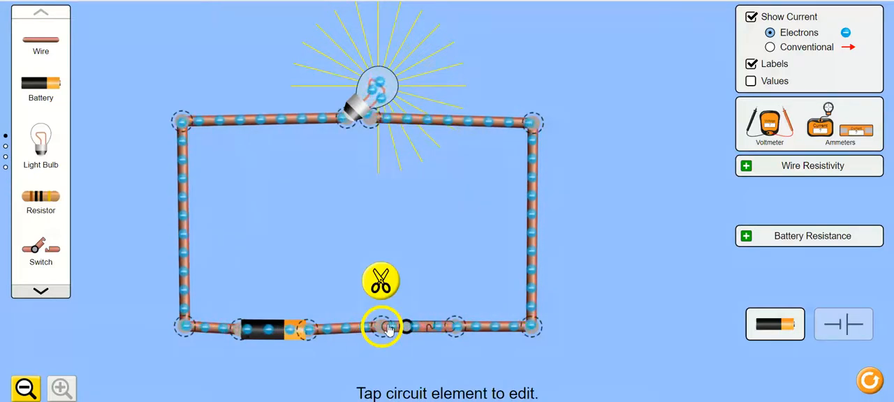
left_click(779, 331)
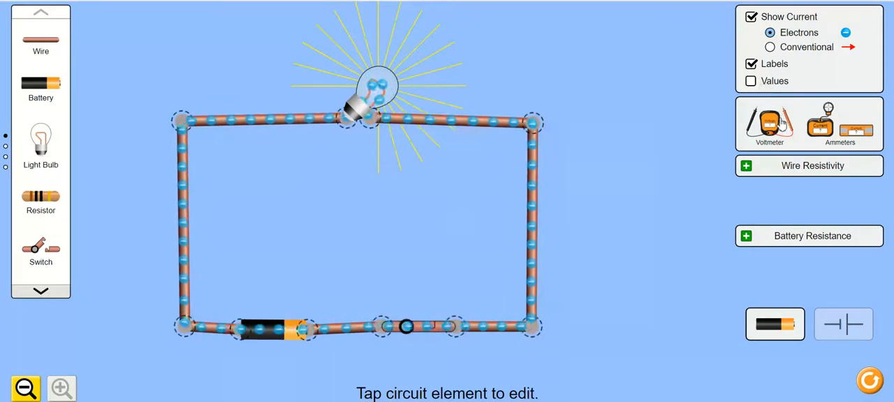
Measure the voltage across the battery with the voltmeter's black and red probes, and move the meter body outside the loop.
left_click_drag(783, 125, 366, 227)
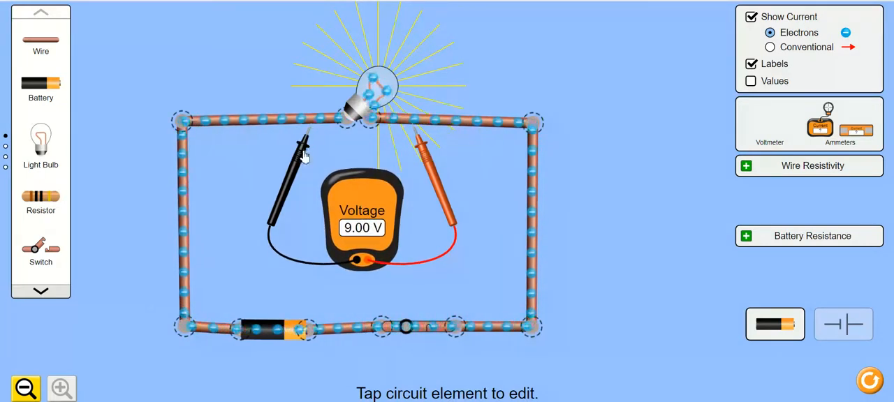
left_click_drag(220, 281, 223, 367)
left_click_drag(431, 166, 326, 369)
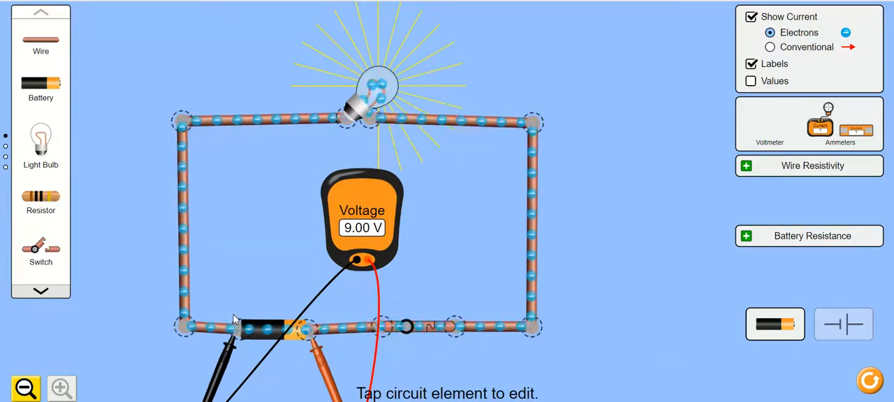
left_click_drag(367, 210, 674, 292)
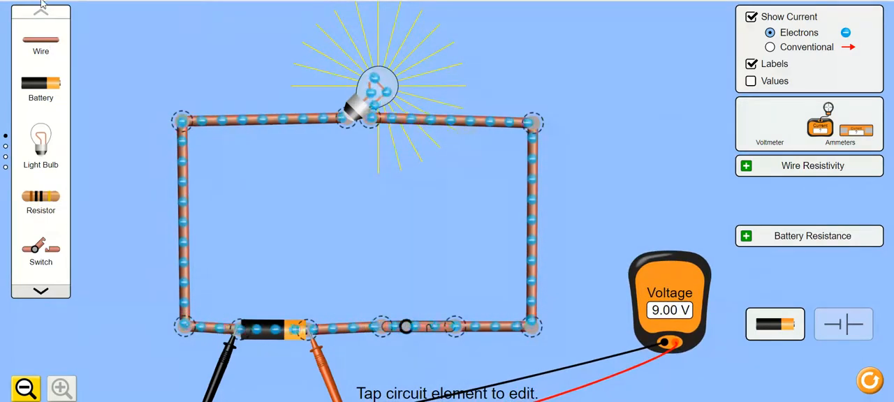
Place a spare wire outside the loop and measure the voltage across the light bulb with the voltmeter's two probes.
left_click_drag(46, 43, 161, 44)
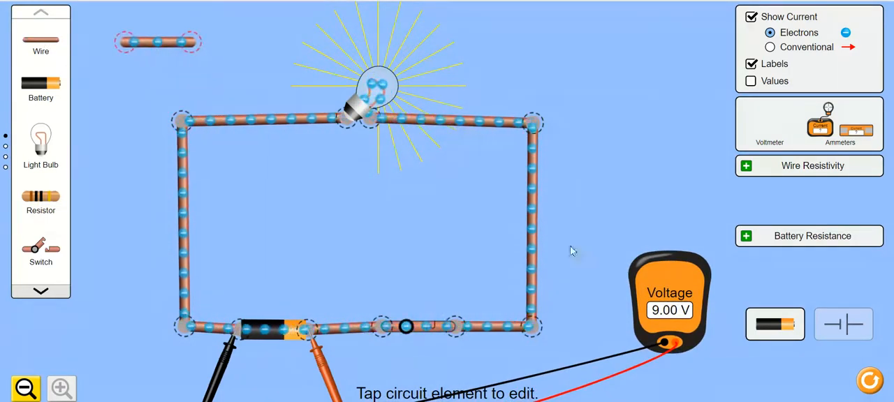
left_click_drag(666, 280, 513, 85)
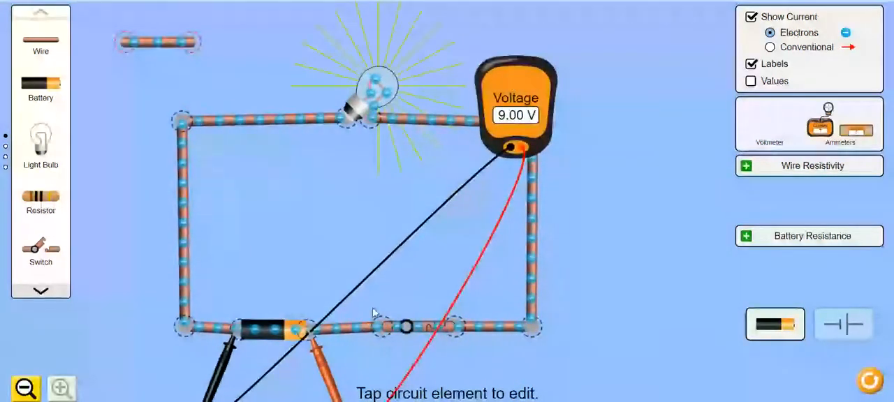
left_click_drag(227, 350, 348, 126)
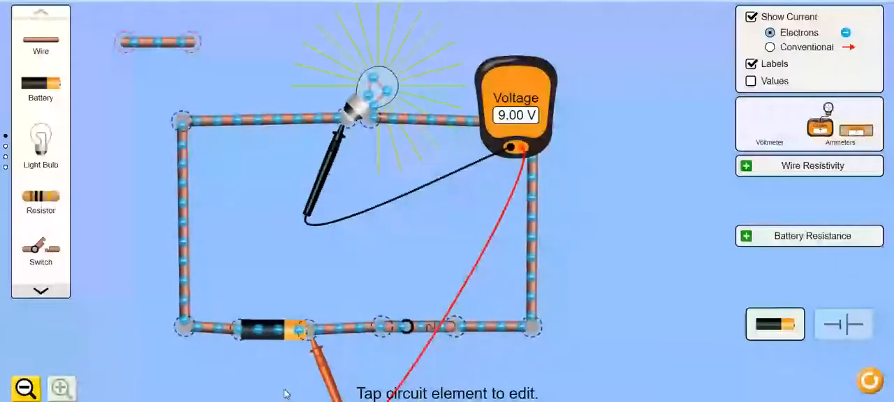
left_click_drag(313, 339, 376, 123)
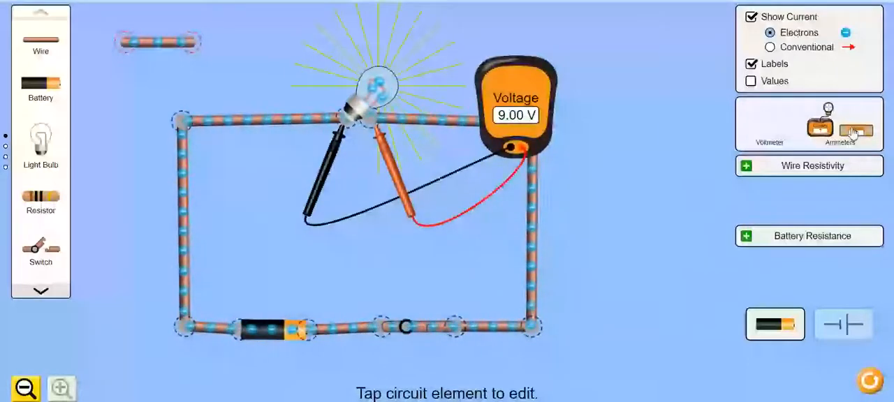
Add the inline and probe ammeters inside the loop, and move the voltmeter with its black probe outside the circuit.
left_click_drag(853, 131, 475, 268)
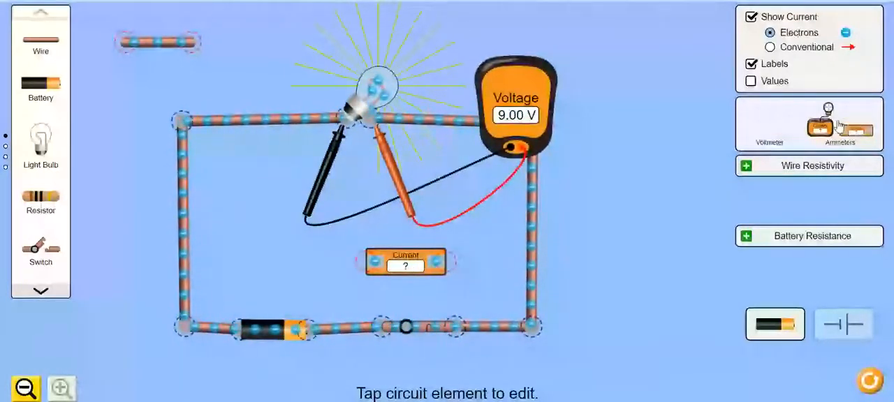
left_click_drag(821, 126, 384, 253)
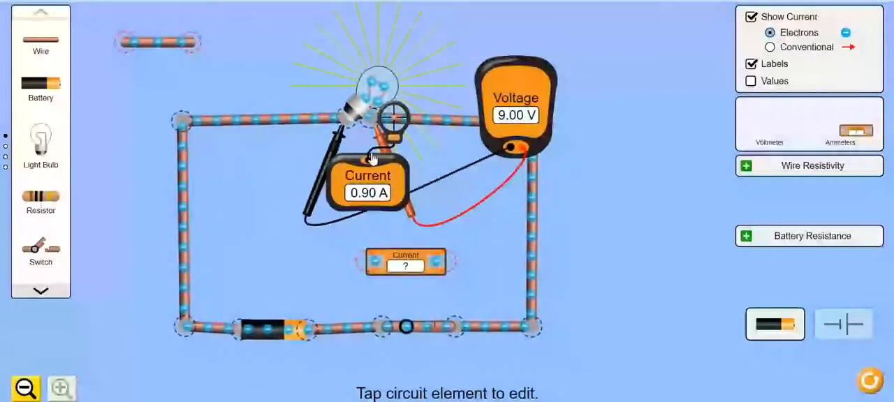
left_click_drag(515, 102, 674, 218)
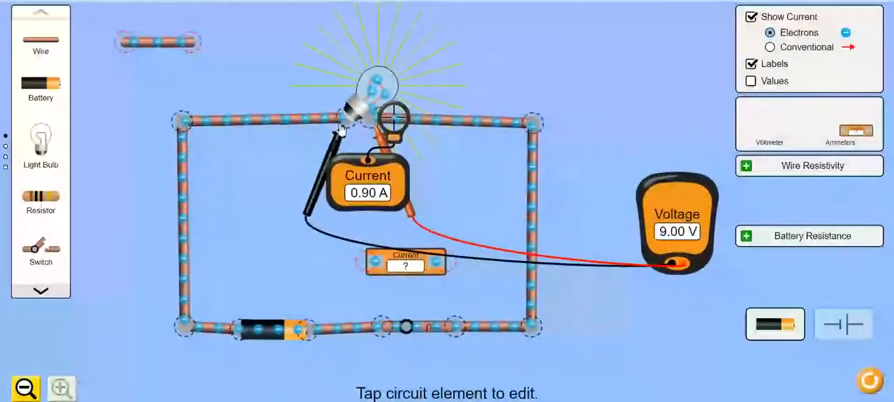
left_click_drag(345, 127, 697, 274)
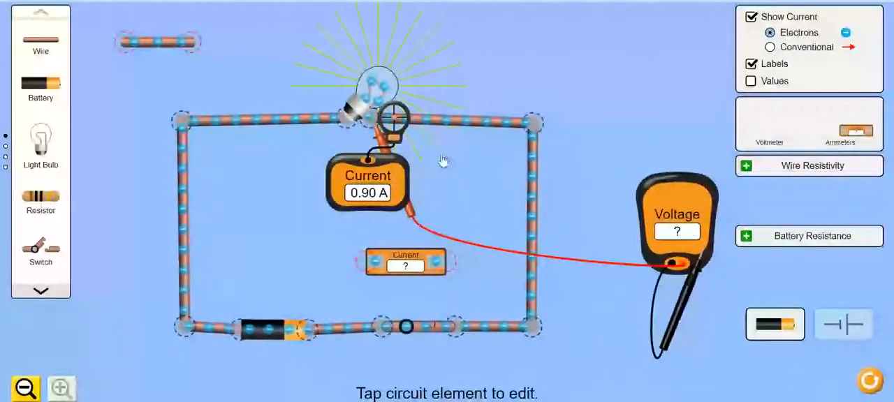
Measure the current at other points around the loop with the probe ammeter.
left_click_drag(513, 227, 403, 168)
left_click_drag(227, 334, 224, 331)
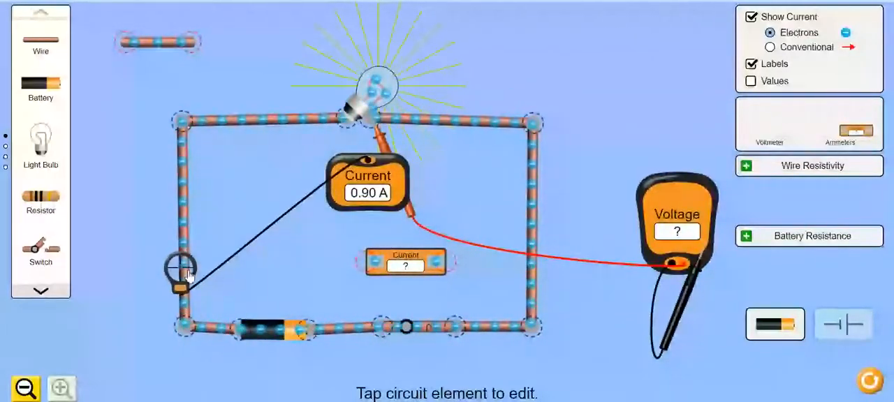
left_click_drag(189, 212, 213, 138)
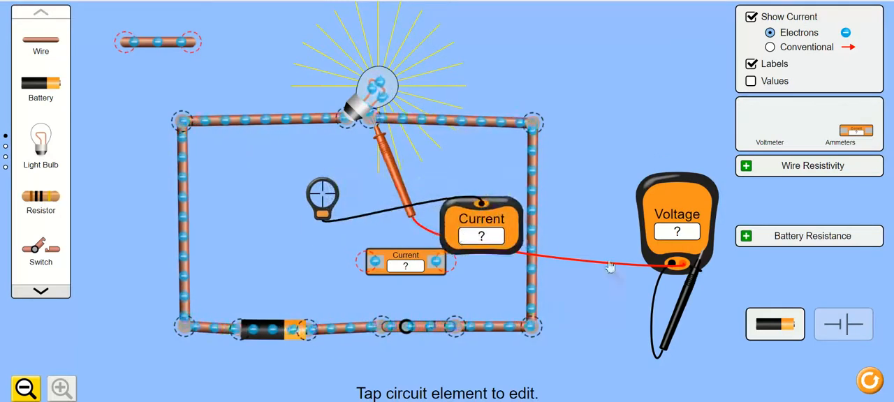
Clear the circuit by moving the probe ammeter, the red voltmeter probe and the inline ammeter outside the loop.
left_click_drag(610, 266, 659, 269)
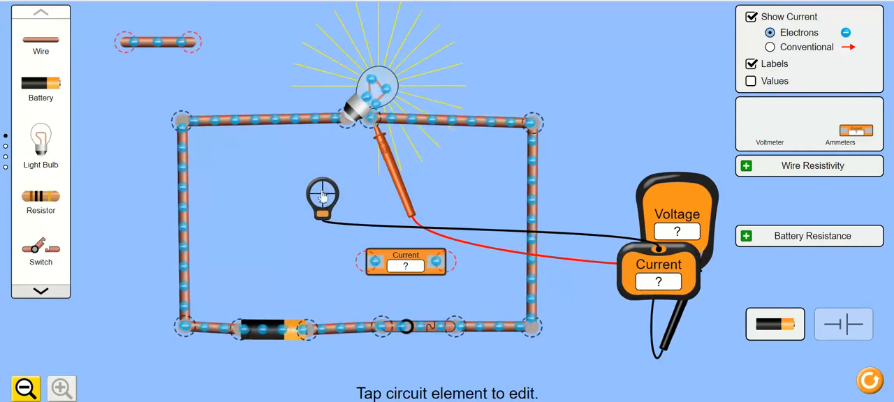
left_click_drag(322, 195, 600, 275)
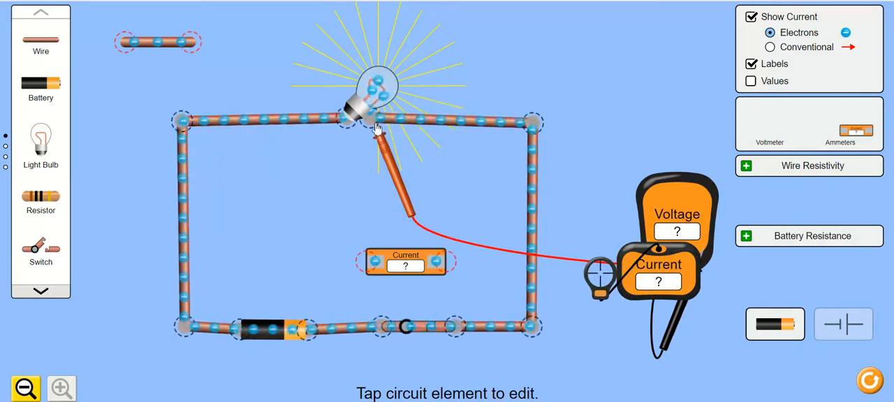
left_click_drag(461, 194, 614, 244)
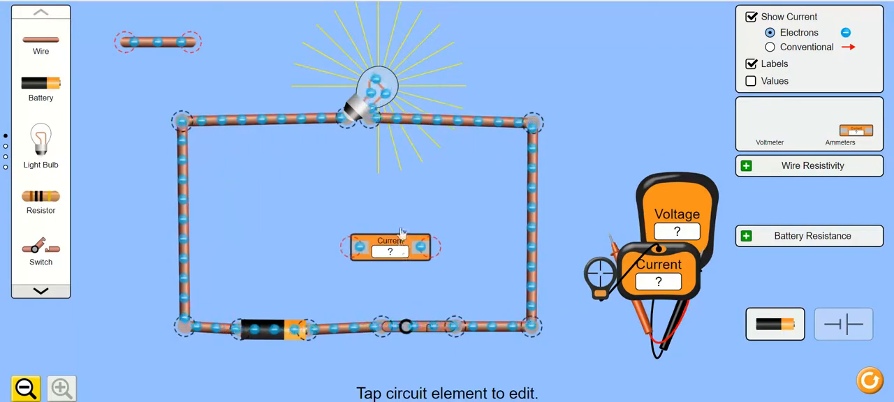
left_click_drag(402, 233, 473, 122)
left_click_drag(517, 103, 689, 36)
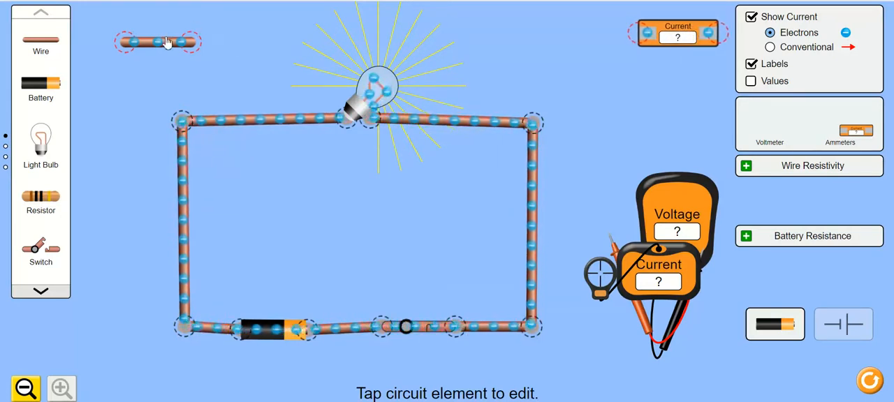
Move the spare wire inside the loop, stretch it horizontally and centre it between the two vertical wires without connecting it.
left_click_drag(167, 43, 235, 161)
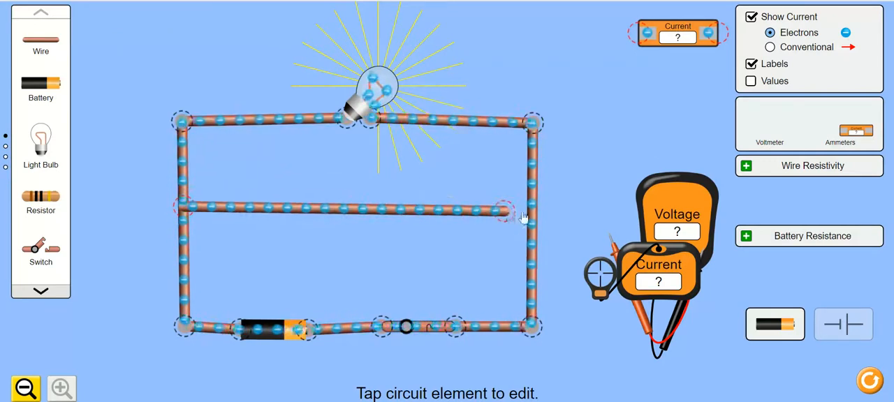
left_click_drag(491, 215, 407, 200)
left_click_drag(296, 200, 358, 206)
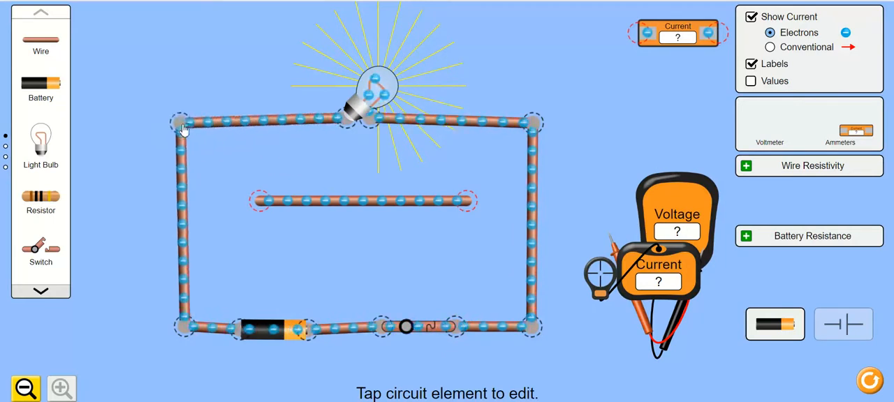
Split both upper corner junctions of the loop and shorten the two vertical wires to about the spare wire's height.
left_click(180, 123)
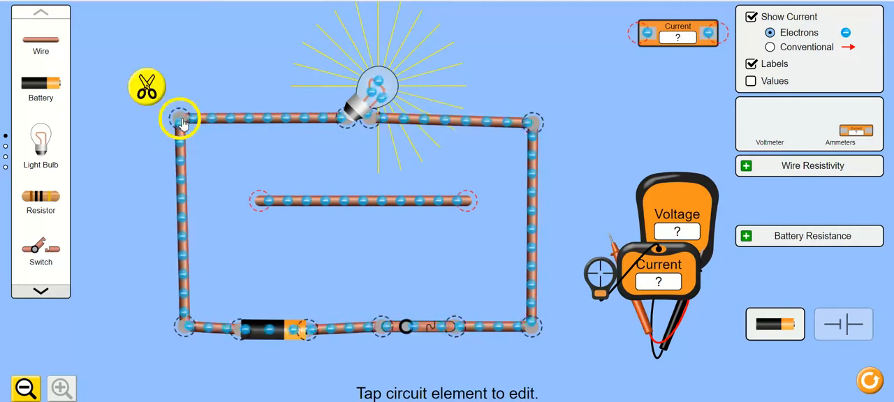
left_click(148, 90)
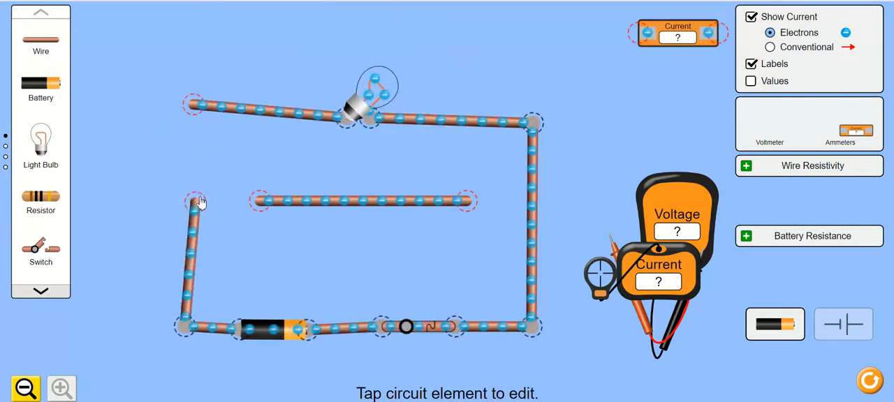
left_click_drag(200, 202, 189, 206)
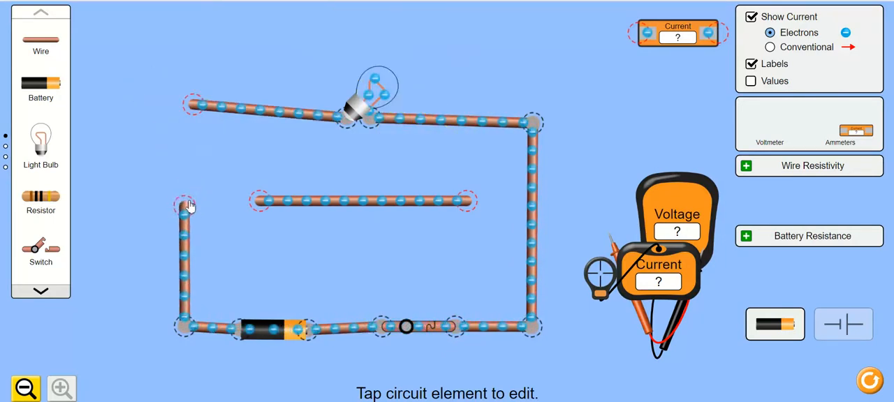
left_click(534, 123)
left_click(566, 93)
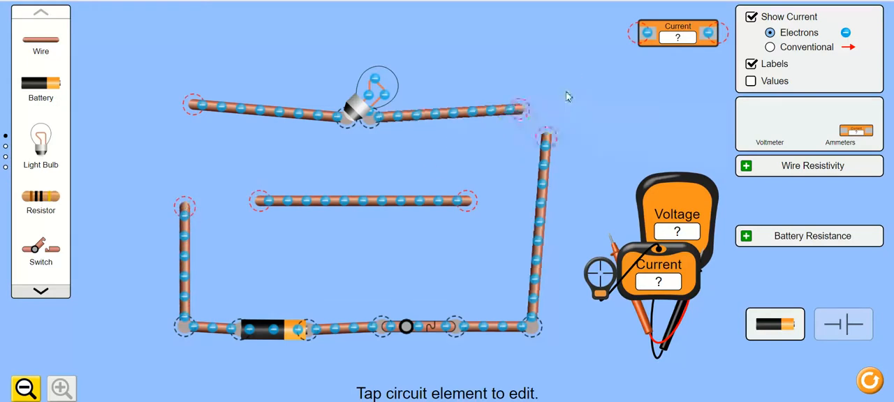
left_click_drag(549, 143, 532, 213)
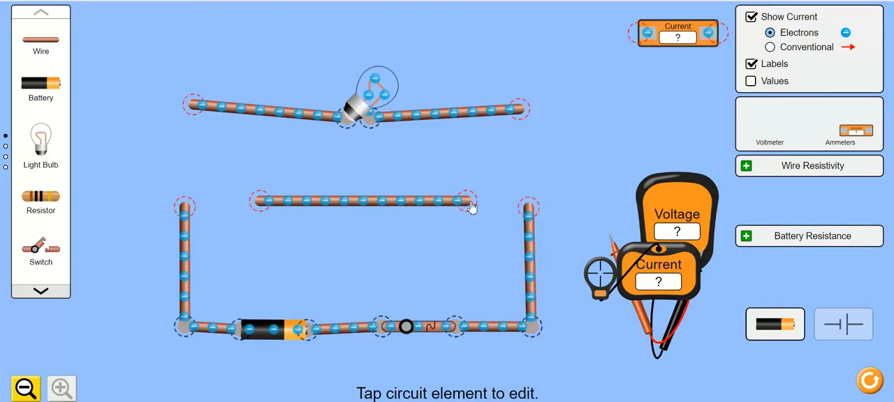
Join the spare wire to the right vertical wire, shorten it, and add a matching wire to the left one, leaving a central gap.
left_click_drag(471, 206, 529, 213)
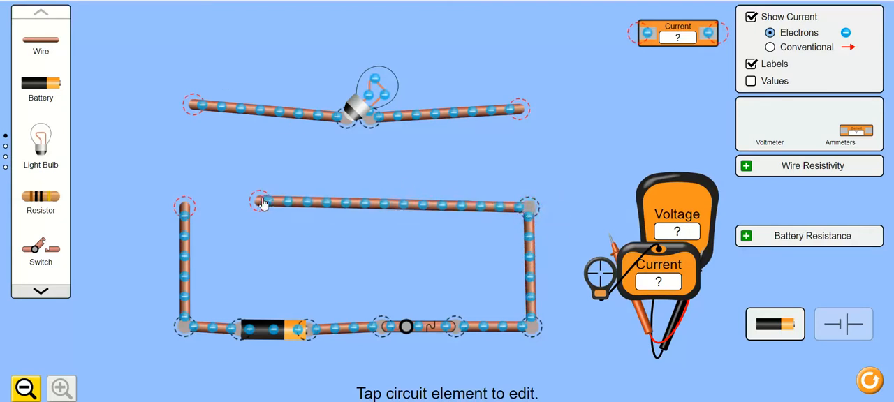
left_click_drag(262, 203, 421, 212)
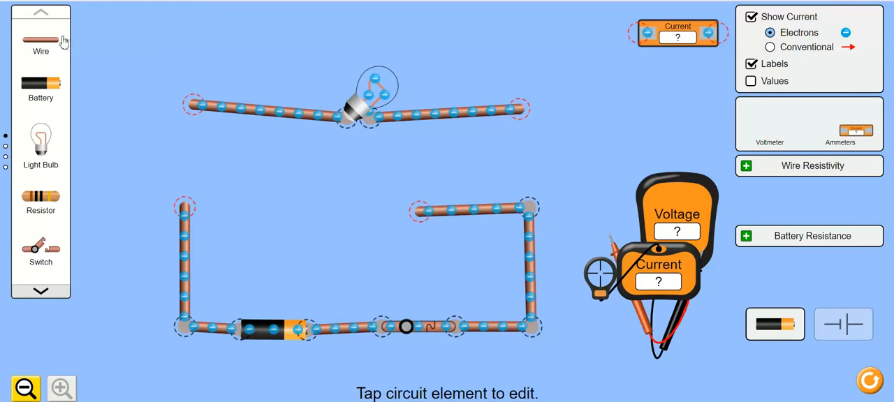
left_click_drag(63, 42, 327, 219)
left_click(234, 213)
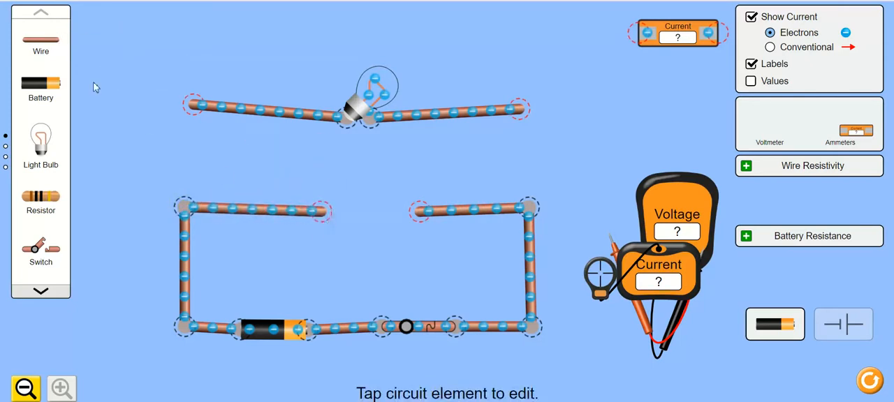
Add two wires that reconnect the upper bulb branch to the tops of the shortened vertical wires.
left_click_drag(44, 55, 148, 206)
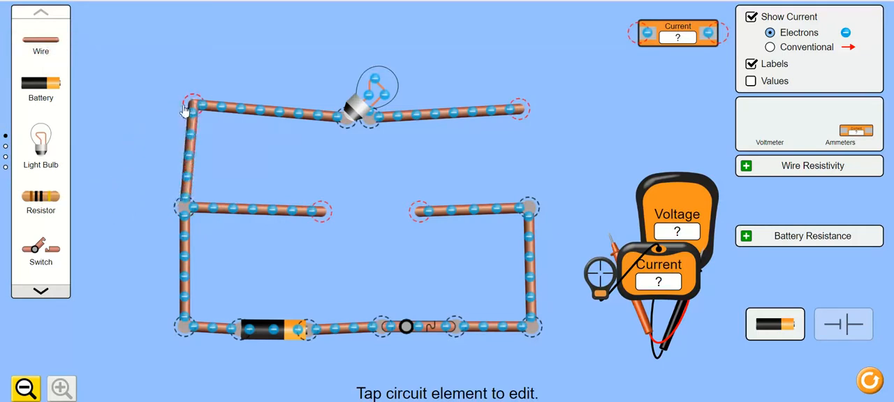
left_click_drag(40, 44, 528, 114)
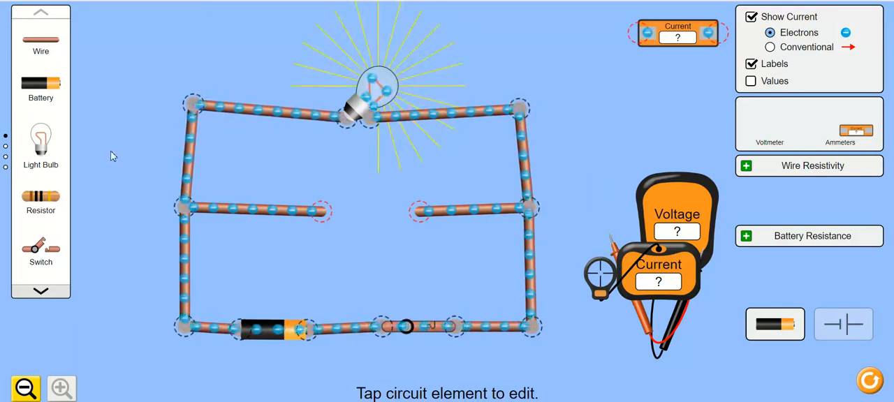
Add a second light bulb and a short wire to close the middle branch in parallel with the first bulb.
left_click_drag(37, 141, 371, 212)
left_click_drag(40, 44, 354, 220)
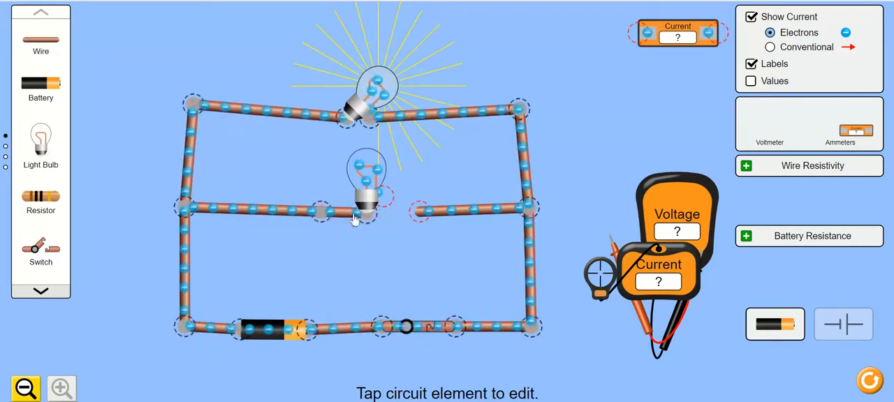
left_click_drag(396, 203, 395, 224)
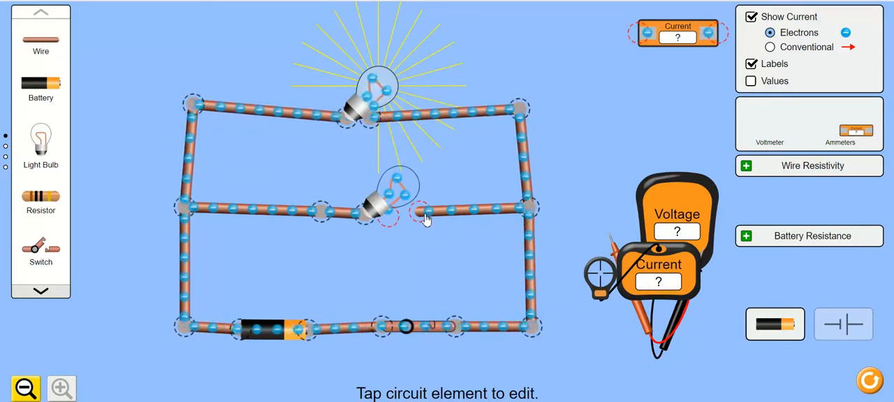
left_click_drag(409, 221, 399, 223)
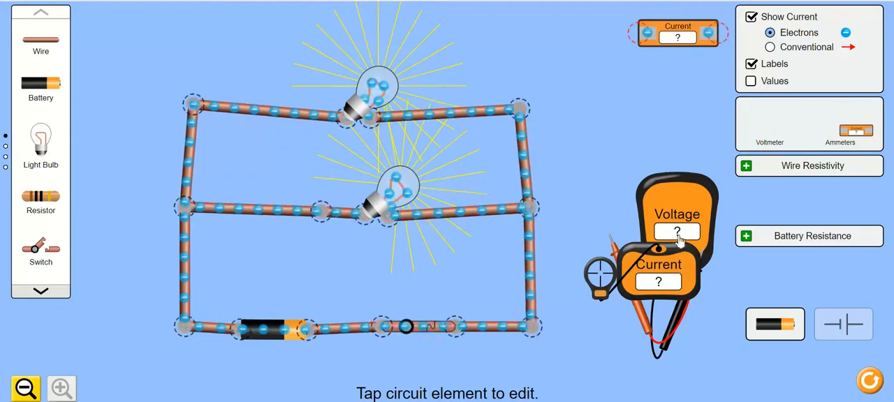
Measure the current in the middle branch and beside the battery with the probe ammeter, and park its probe outside the circuit.
left_click_drag(669, 265, 633, 215)
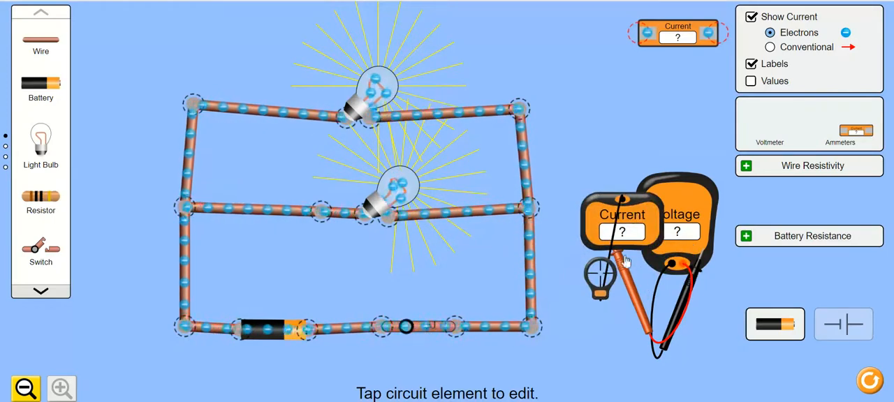
left_click_drag(609, 275, 466, 208)
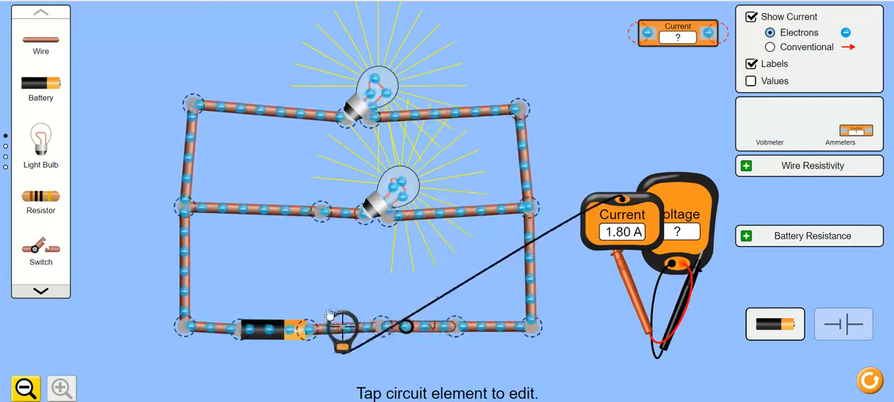
left_click_drag(268, 211, 177, 165)
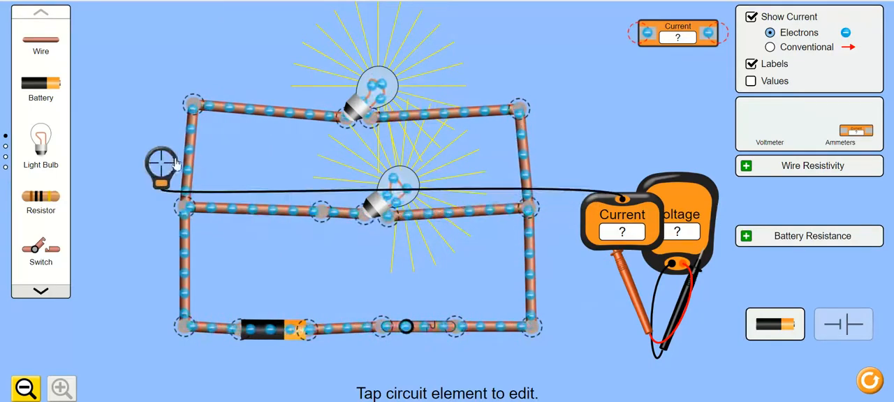
left_click_drag(433, 176, 635, 170)
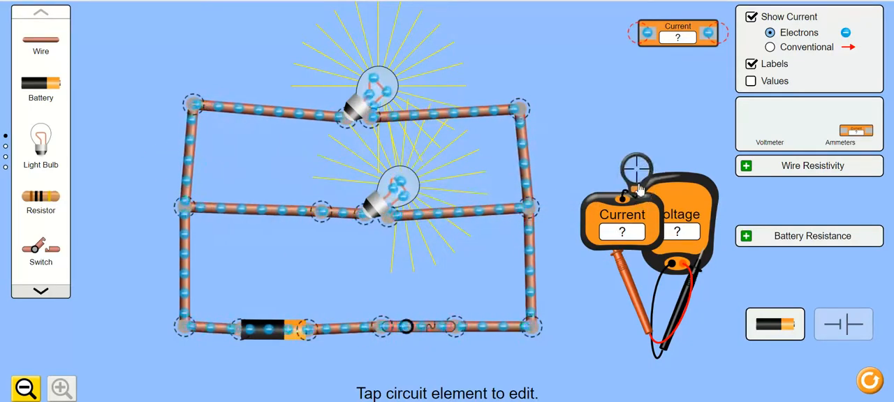
Separate the two meters outside the circuit and measure the voltage across the upper and middle bulbs with the voltmeter probes.
left_click_drag(628, 209, 606, 121)
left_click_drag(677, 224, 467, 255)
left_click_drag(537, 238, 622, 322)
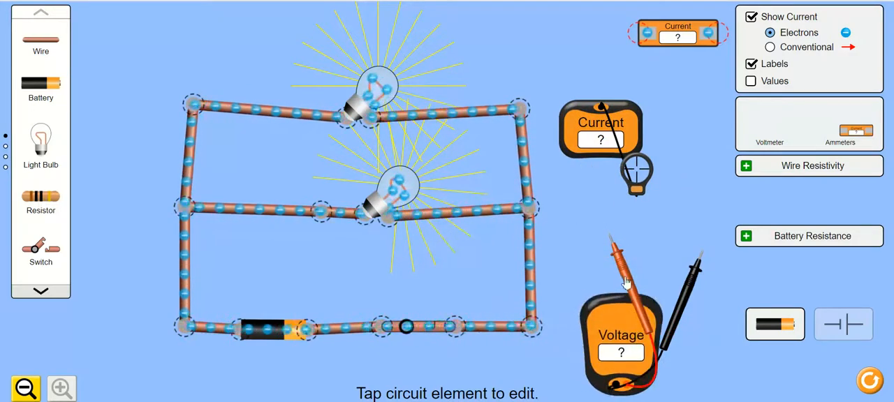
left_click_drag(627, 284, 329, 155)
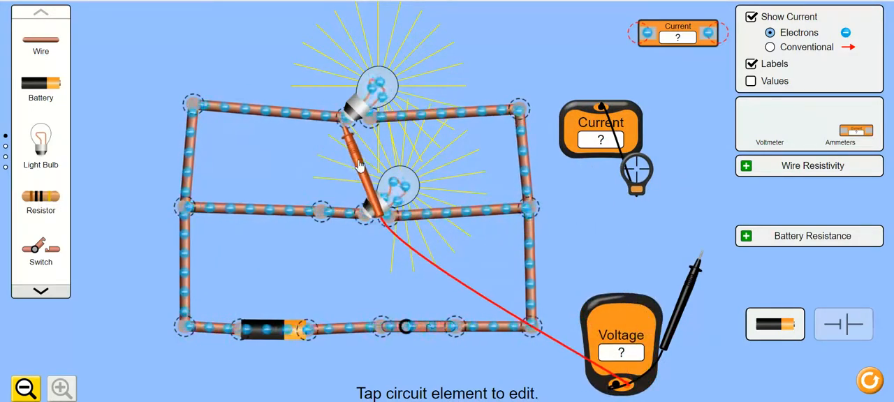
left_click_drag(691, 279, 389, 237)
left_click_drag(366, 162, 345, 274)
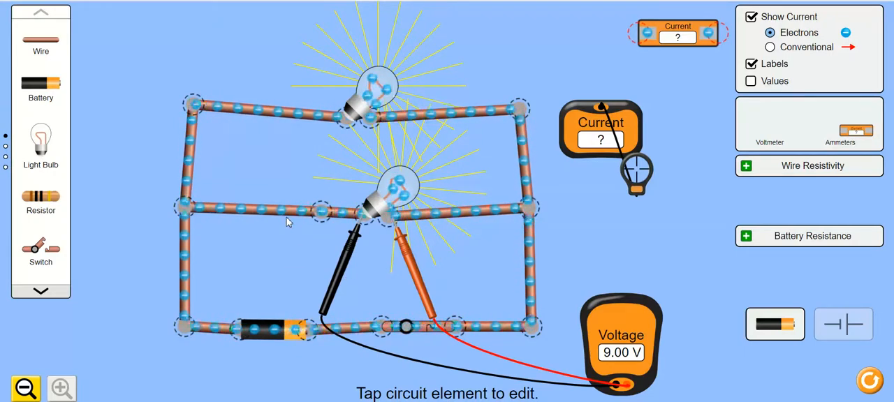
Split the middle branch at the junction left of its bulb and rejoin the two wire ends.
left_click(325, 212)
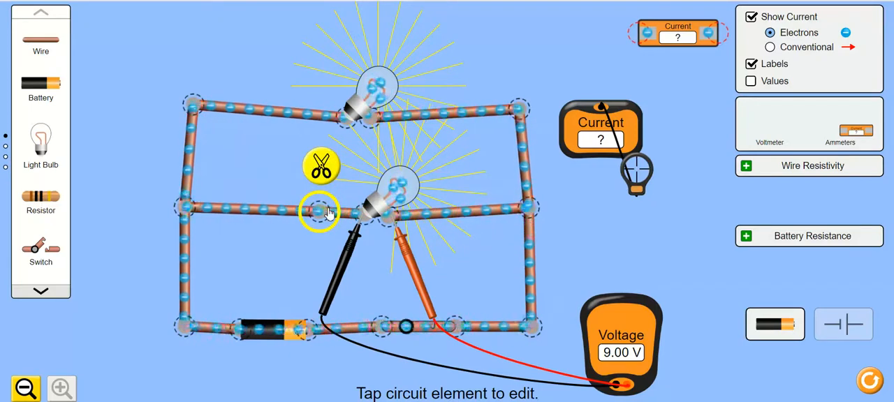
left_click(322, 168)
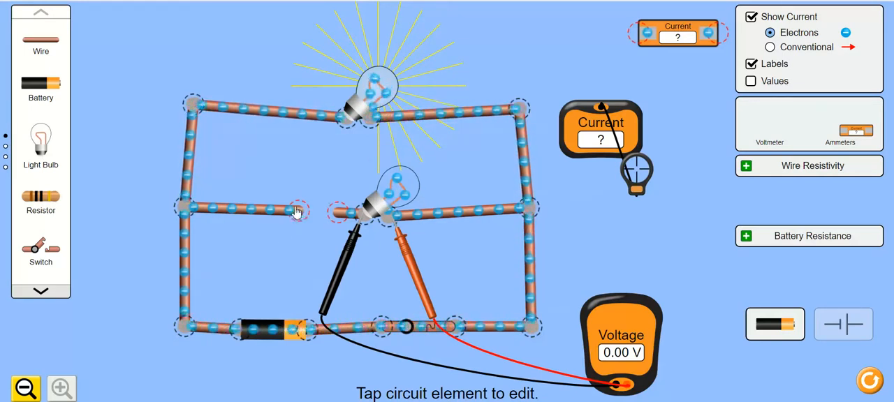
left_click_drag(297, 211, 336, 212)
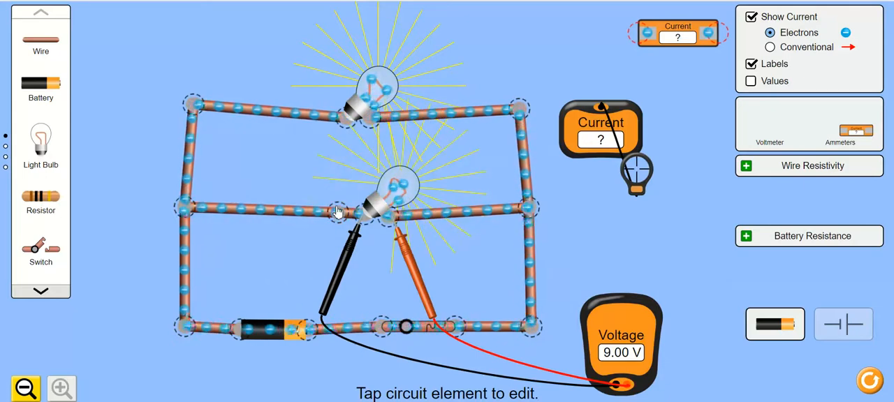
Split the three-way junctions at both ends of the middle branch and move the upper branch's vertical wires up and away.
left_click(187, 207)
left_click(142, 205)
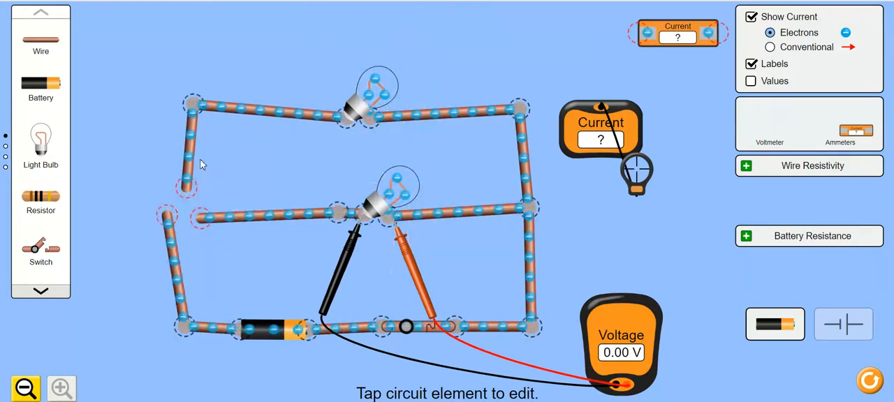
left_click_drag(194, 162, 176, 98)
left_click(529, 207)
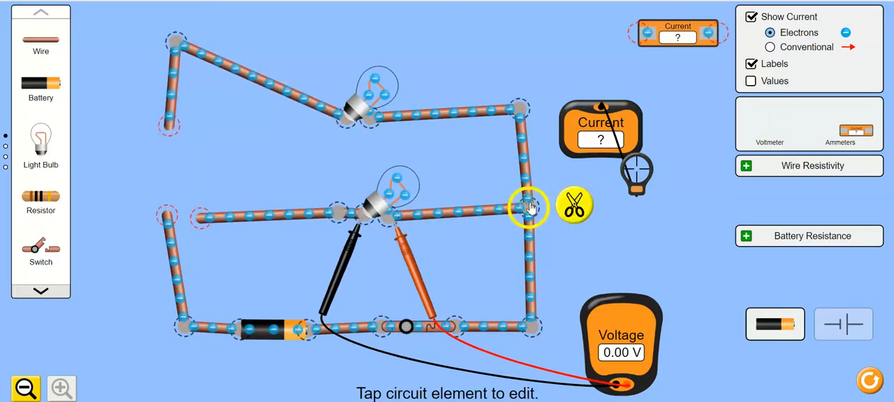
left_click(574, 207)
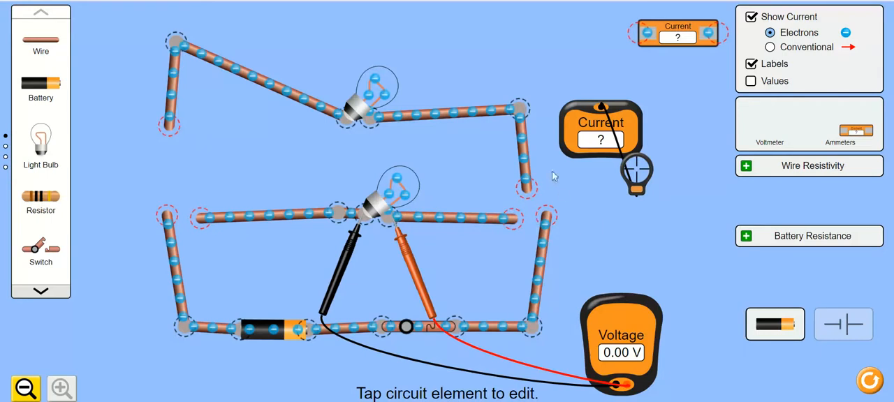
left_click_drag(527, 162, 518, 86)
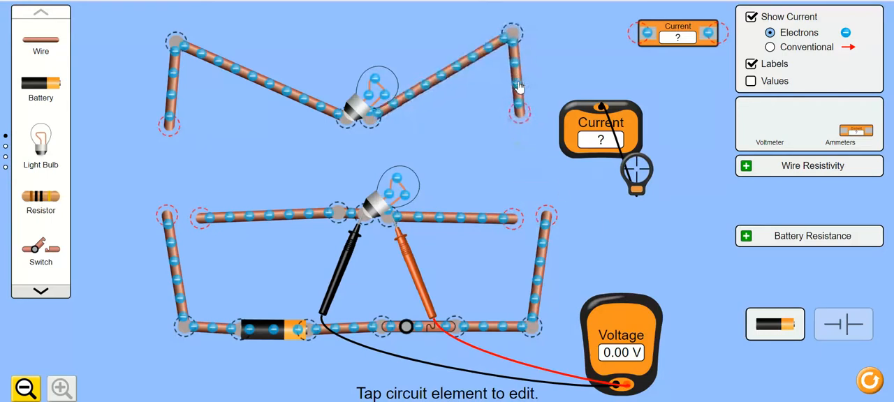
Detach the upper bulb from both of its wires and move it down near the middle branch.
left_click(375, 119)
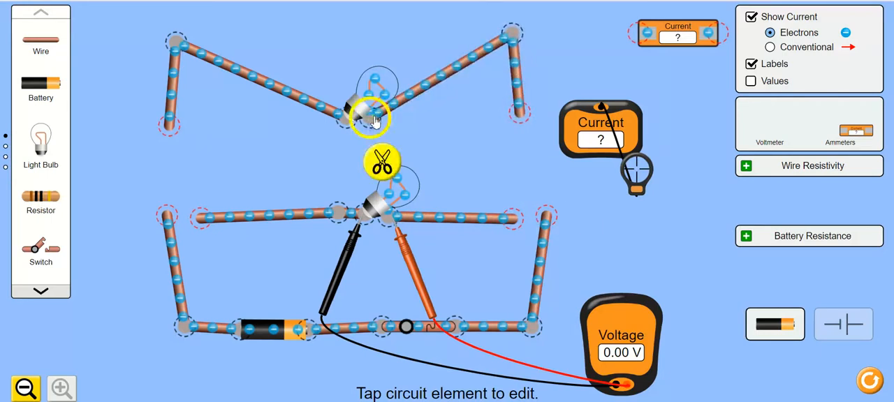
left_click(391, 161)
left_click(333, 125)
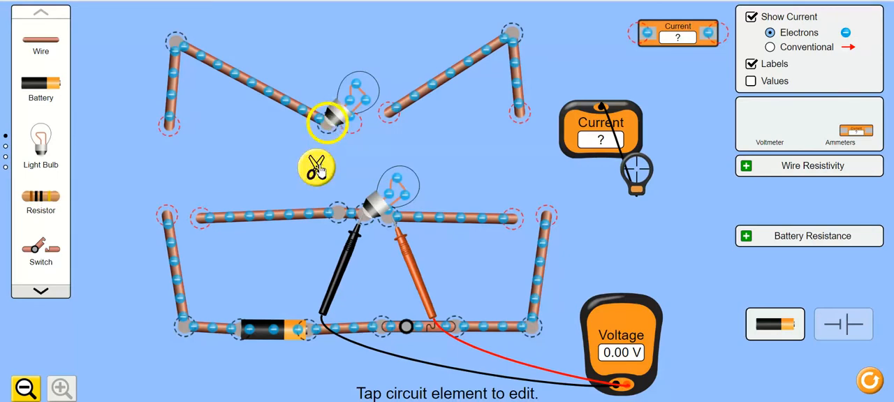
left_click(318, 168)
left_click_drag(377, 96, 309, 152)
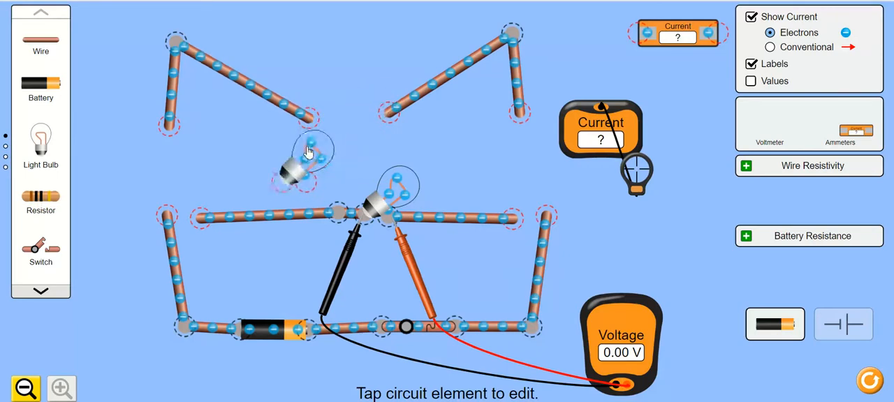
Split the junction left of the middle bulb and connect the freed wire to the left vertical wire of the battery loop.
left_click(338, 213)
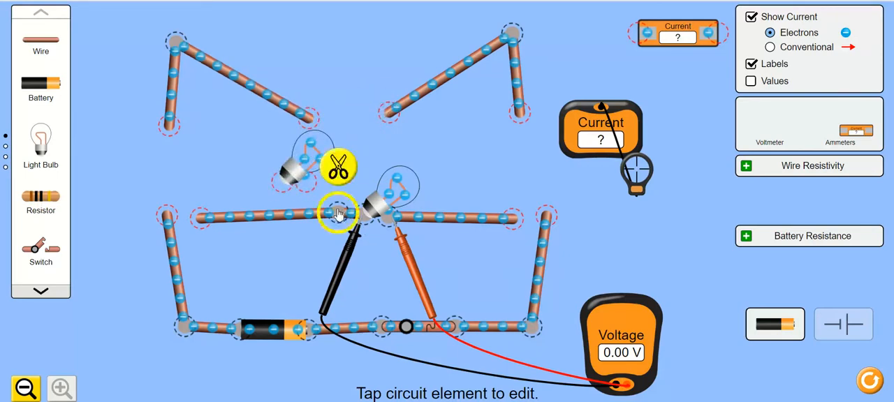
left_click(338, 169)
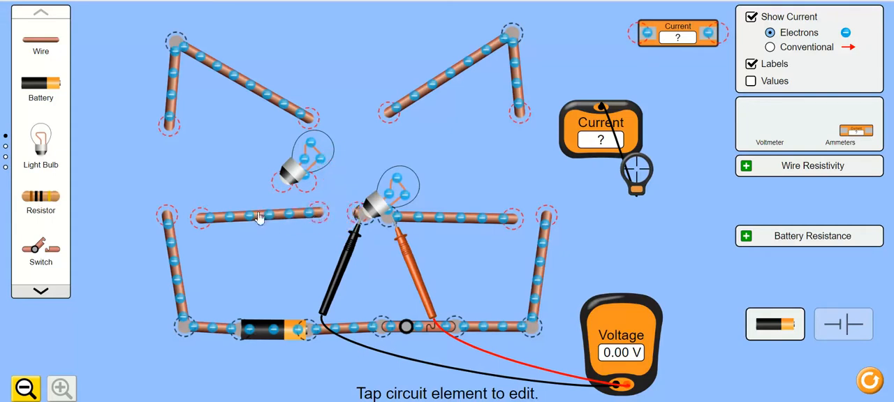
mouse_move(209, 219)
left_mouse_down()
mouse_move(179, 211)
mouse_move(199, 211)
left_mouse_up()
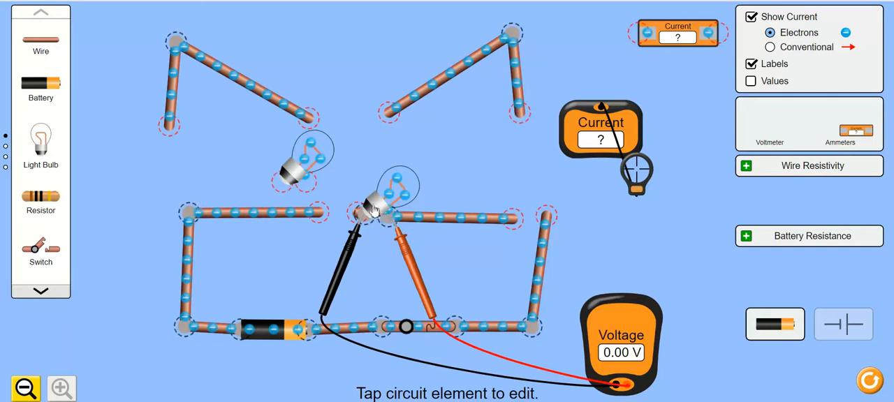
Arrange the two bulbs in series along the upper side of the loop and connect the end wire to the right vertical wire.
left_click_drag(374, 208, 477, 185)
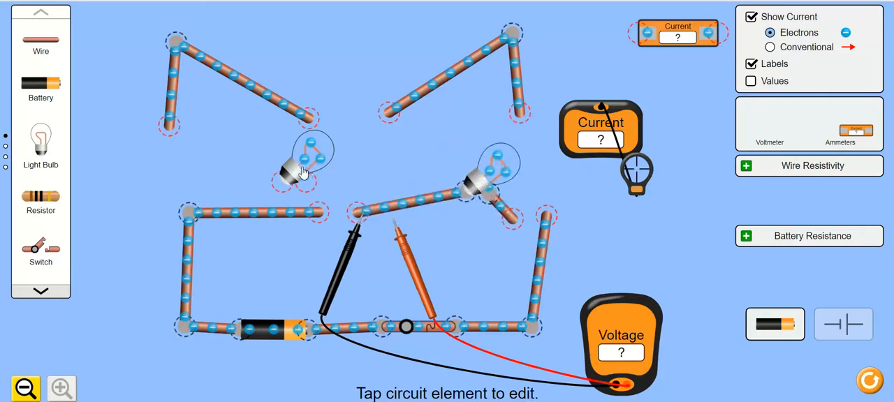
left_click_drag(303, 173, 363, 202)
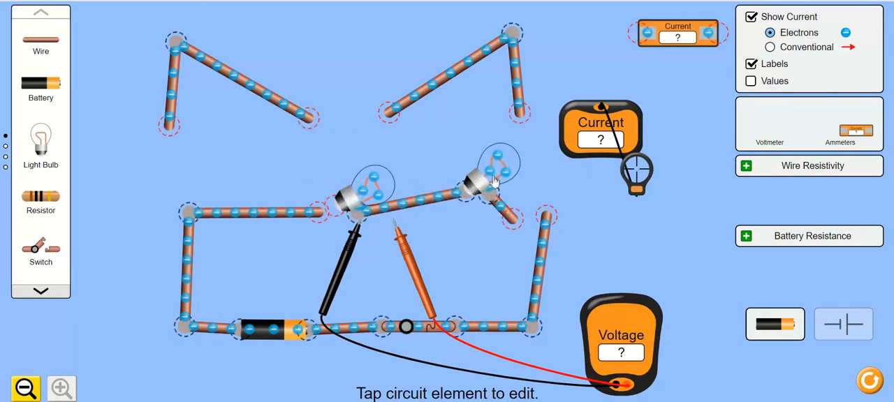
left_click_drag(489, 174, 482, 198)
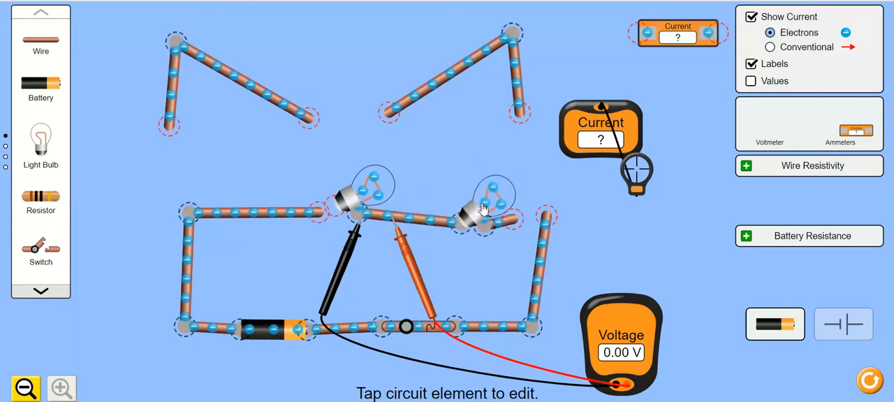
left_click_drag(520, 221, 543, 220)
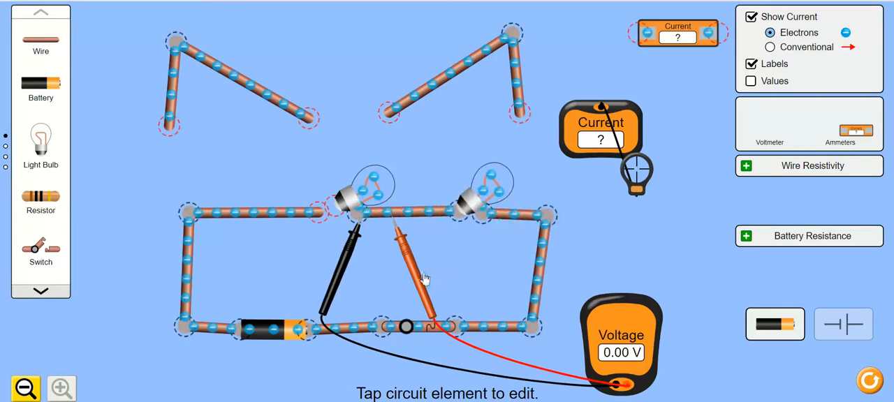
Take both voltmeter probes off the circuit and close the loop by joining the left bulb to the upper-left wire.
left_click_drag(424, 278, 672, 312)
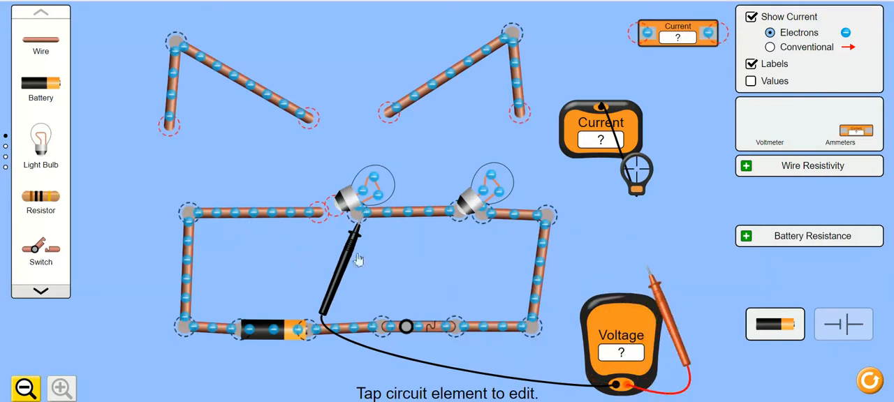
left_click_drag(349, 260, 714, 342)
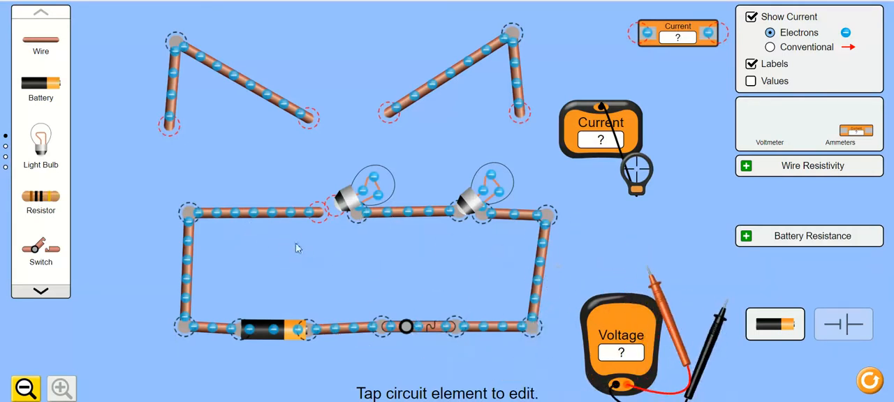
left_click_drag(340, 208, 345, 209)
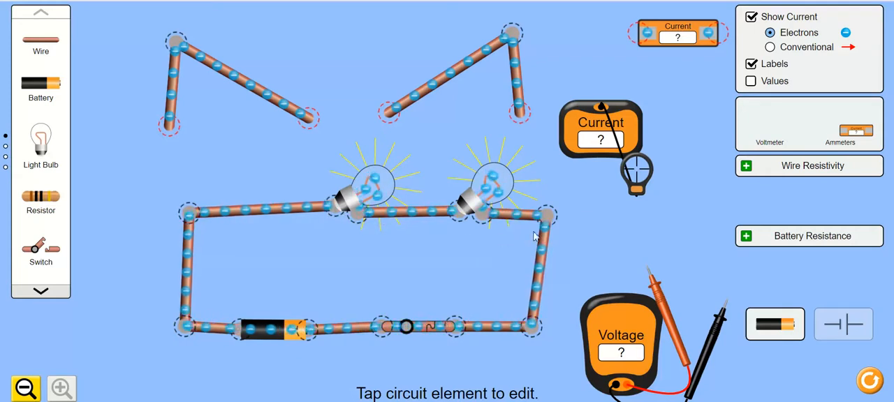
Measure the current right of the second bulb and place the voltmeter probes at the battery's negative end and the right bulb's outer terminal.
left_click_drag(652, 171, 542, 218)
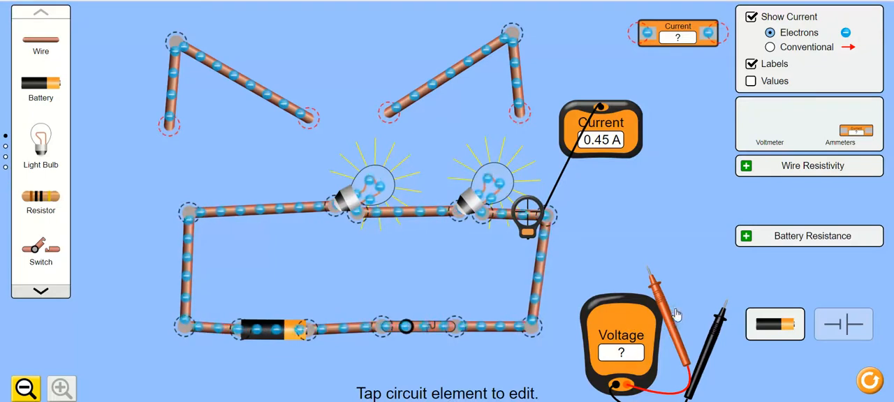
left_click_drag(663, 314, 246, 371)
left_click_drag(711, 360, 489, 264)
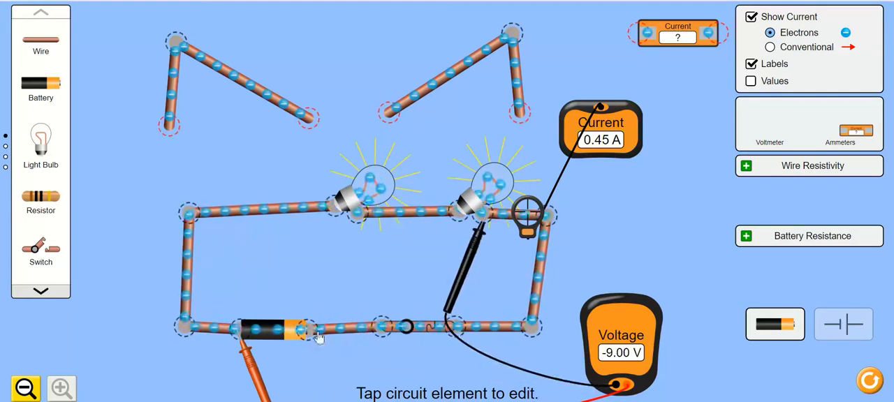
Measure the voltage across both series bulbs together and across the left bulb alone, and take the probes off the circuit.
left_click_drag(257, 377, 353, 257)
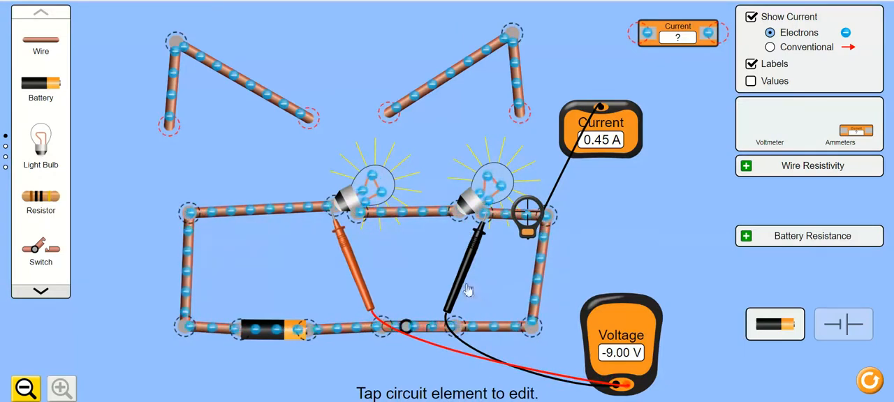
left_click_drag(463, 288, 337, 285)
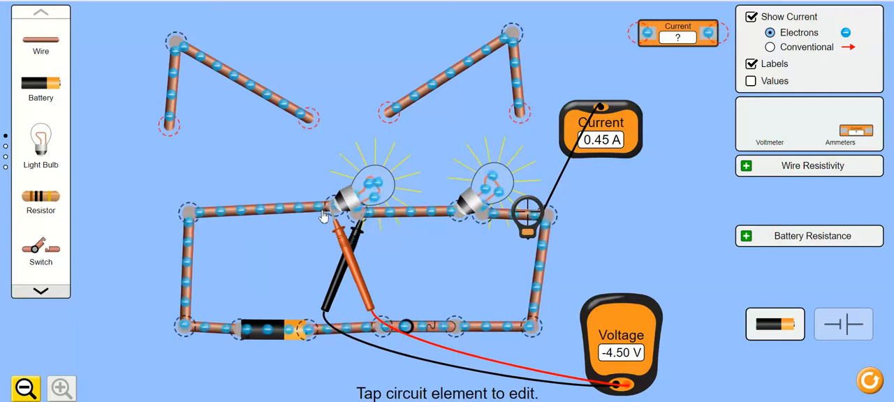
left_click_drag(353, 263, 665, 302)
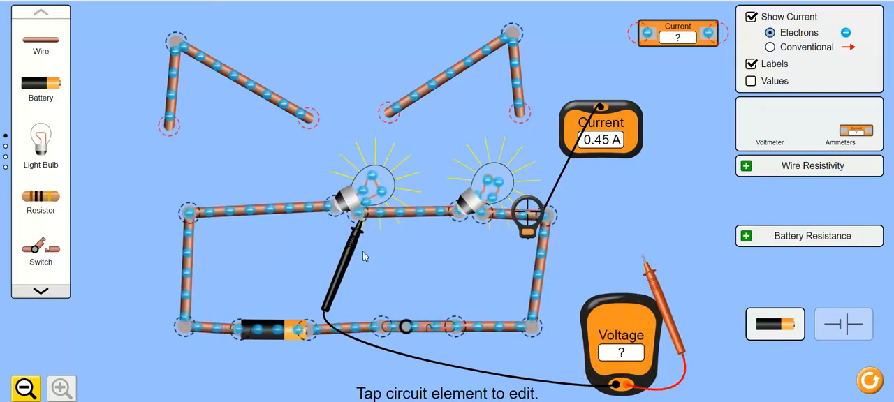
left_click_drag(351, 254, 618, 293)
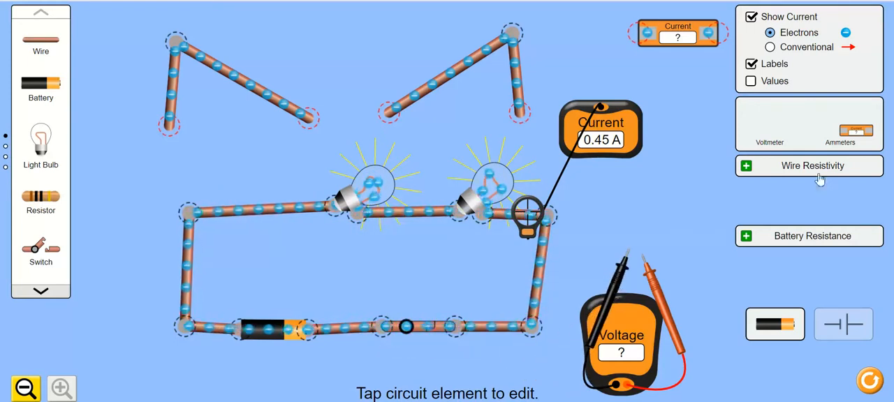
Expand the Battery Resistance and Wire Resistivity settings and try their sliders, leaving them at 0.0 ohms and tiny.
left_click(814, 238)
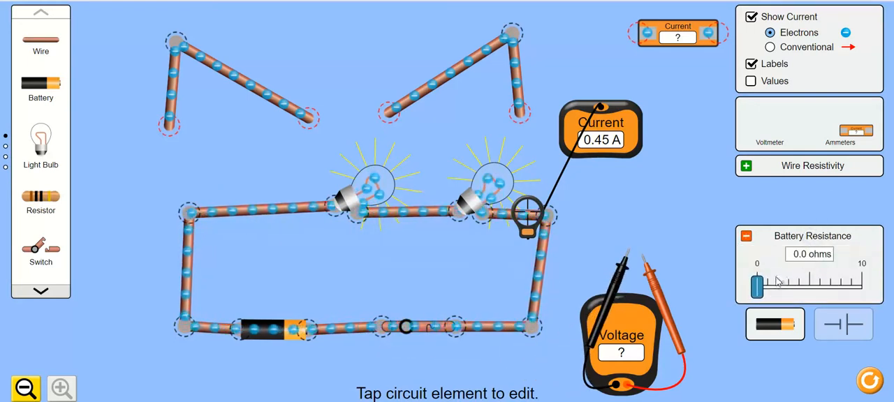
left_click_drag(774, 286, 744, 284)
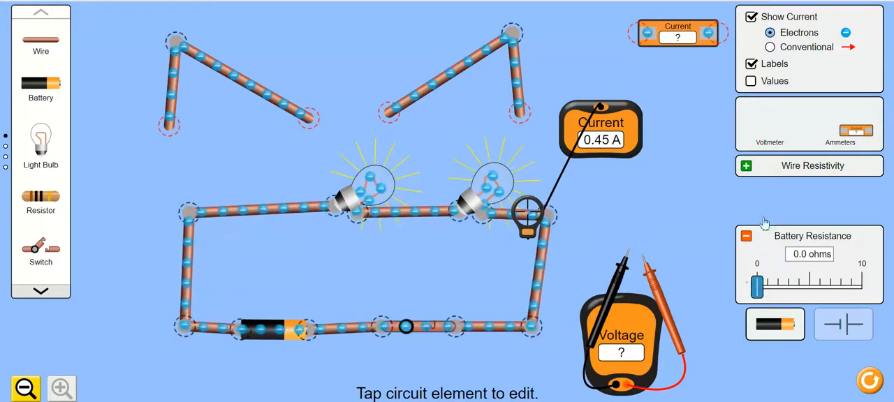
left_click(800, 168)
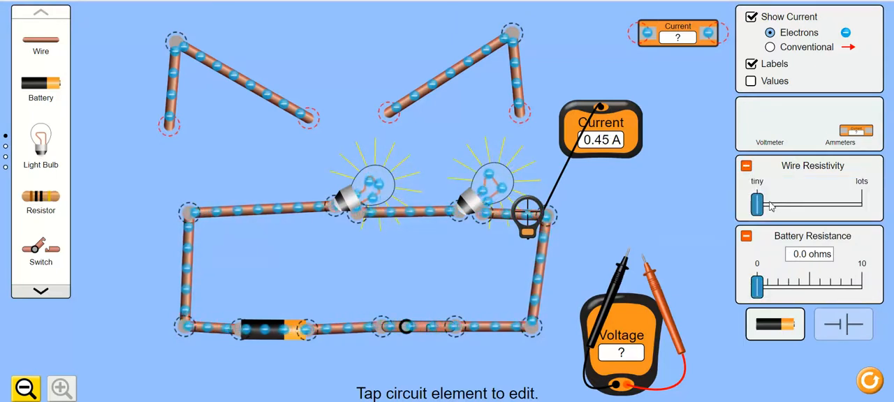
left_click_drag(764, 207, 891, 213)
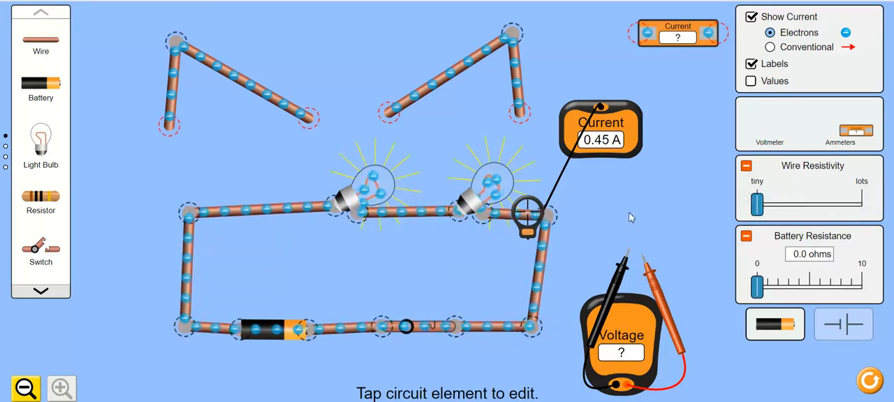
Remove the current probe and power the loop with a second battery in series between the first battery and the closed switch.
left_click_drag(531, 212, 700, 132)
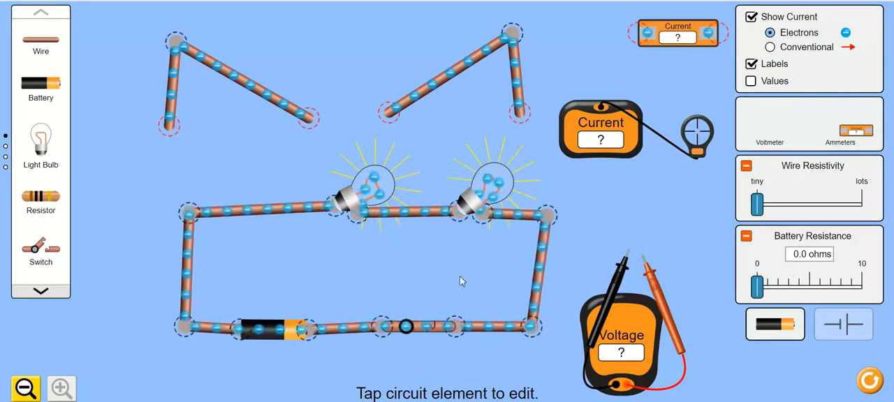
left_click(310, 339)
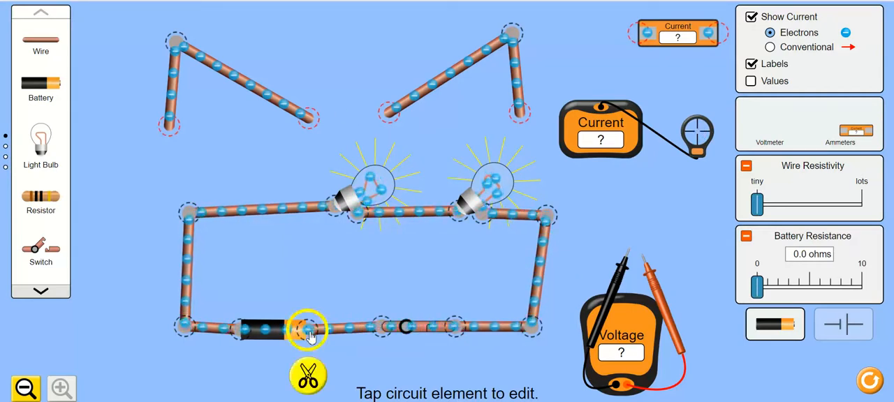
left_click(308, 377)
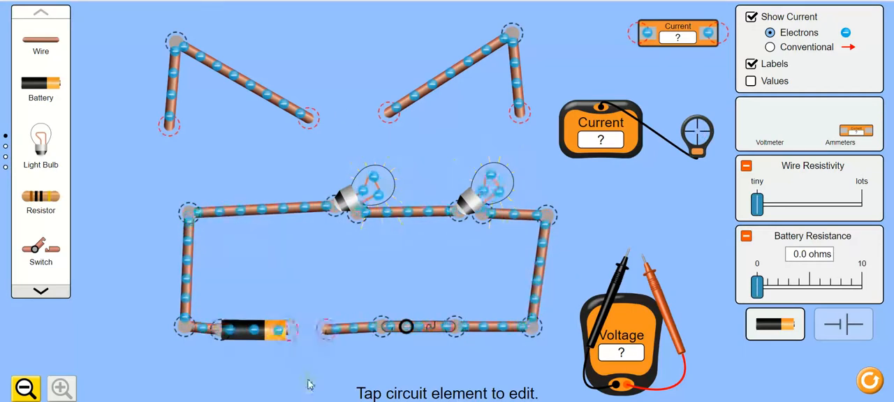
left_click(383, 326)
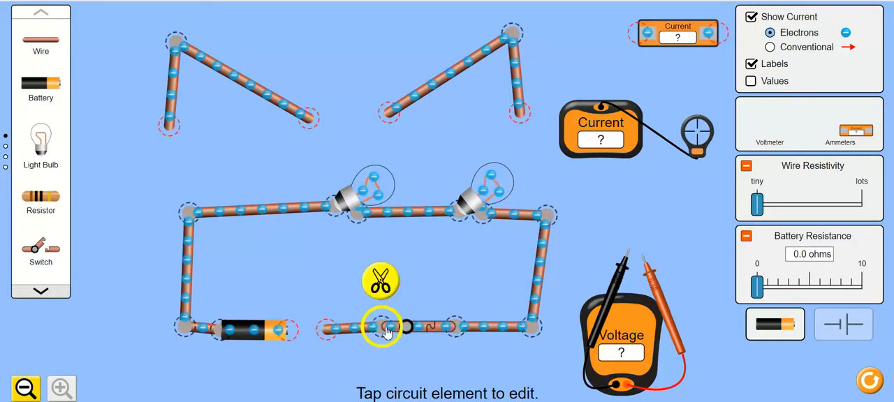
left_click(381, 282)
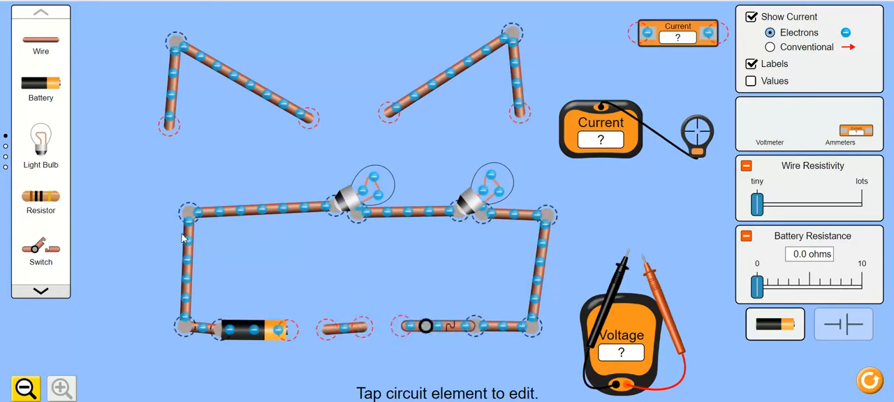
left_click_drag(54, 84, 402, 329)
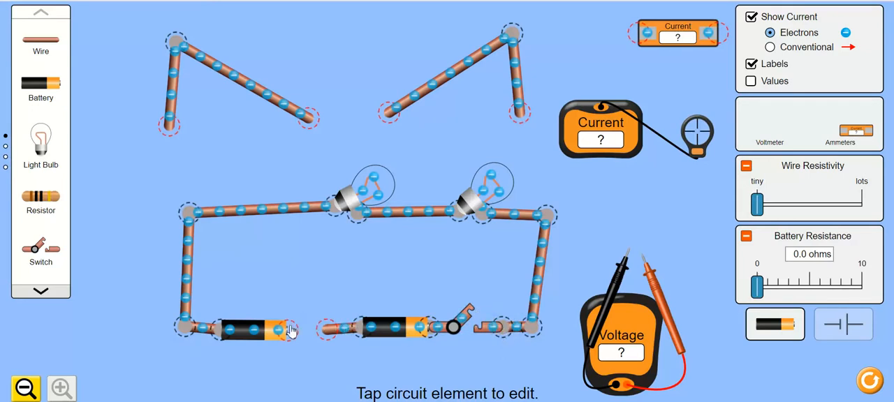
left_click(463, 328)
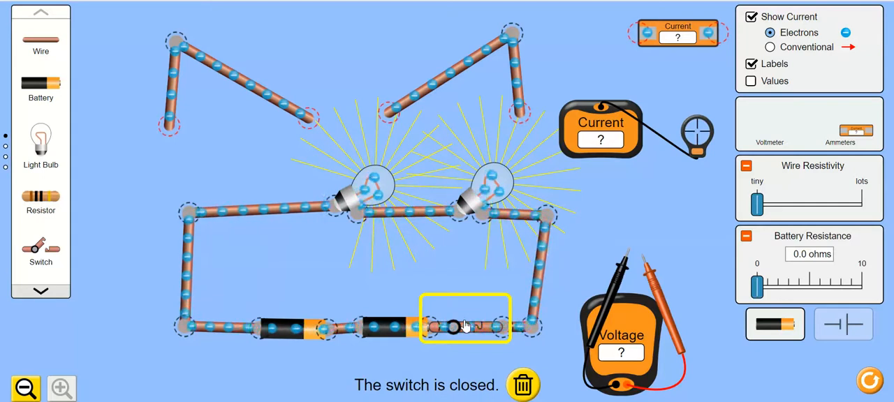
Measure the voltage across both batteries together, across both bulbs, and across the right bulb alone.
left_click_drag(609, 316, 222, 399)
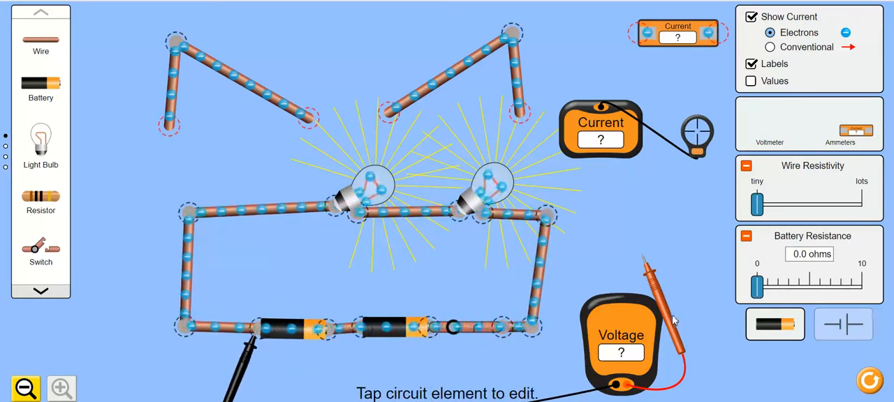
left_click_drag(674, 320, 459, 389)
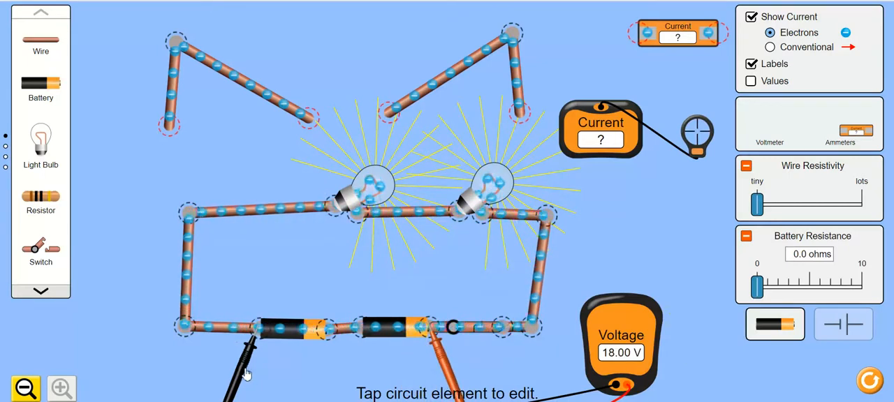
left_click_drag(244, 374, 322, 254)
left_click_drag(451, 351, 506, 270)
left_click_drag(314, 264, 442, 269)
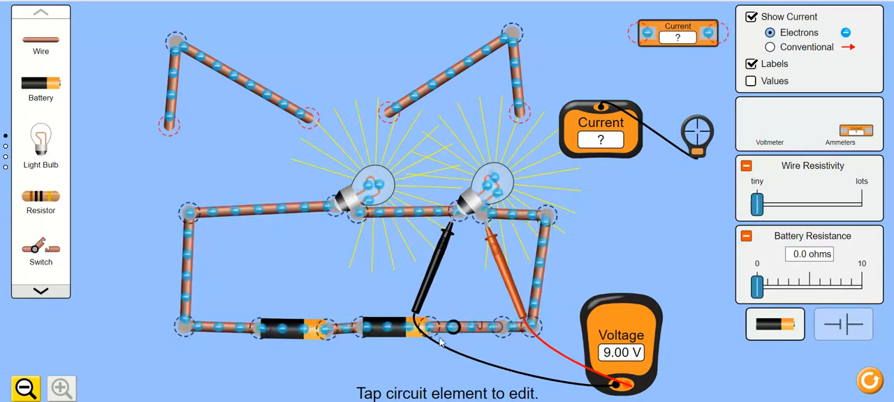
Insert a third battery in series between the two existing ones and stretch the loop's left side outward.
left_click(328, 328)
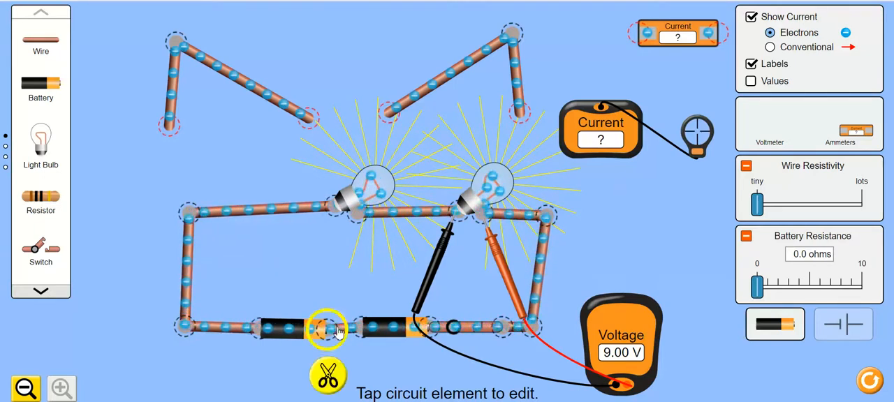
left_click(326, 376)
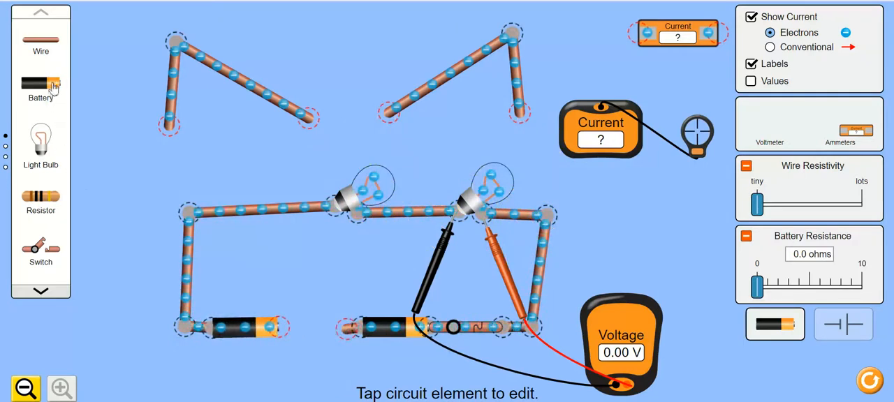
left_click_drag(50, 85, 231, 264)
left_click_drag(317, 325, 317, 326)
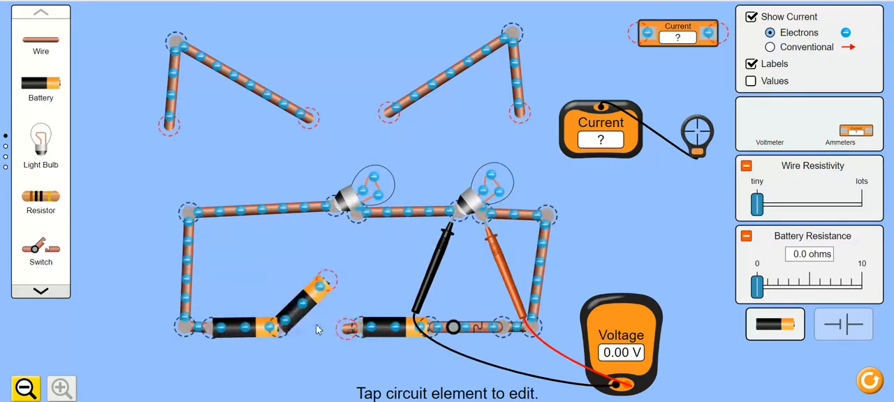
left_click_drag(329, 285, 354, 341)
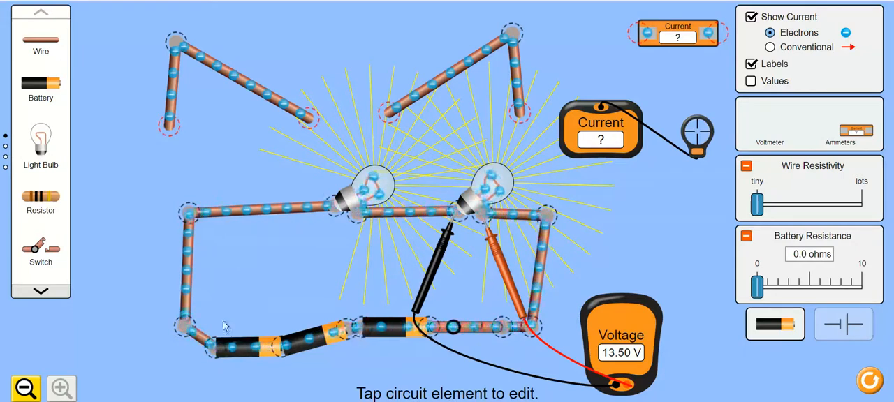
left_click_drag(185, 325, 114, 361)
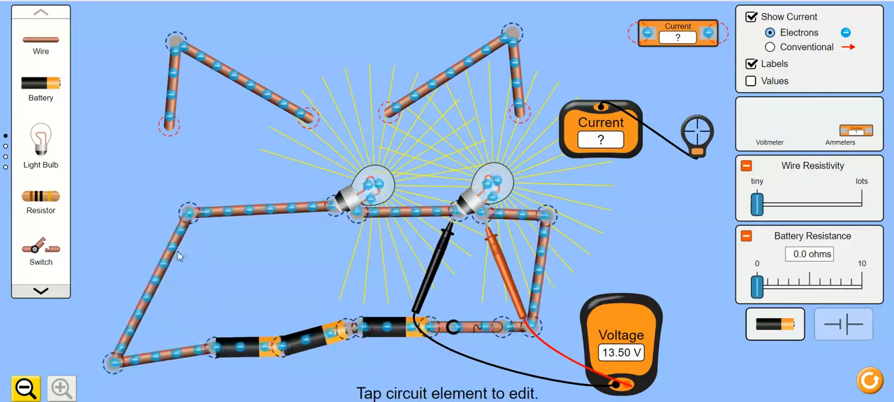
left_click_drag(187, 211, 112, 196)
Measure the voltage from the first battery's negative end to the right bulb's outer terminal and take both probes off the circuit.
left_click_drag(434, 275, 195, 401)
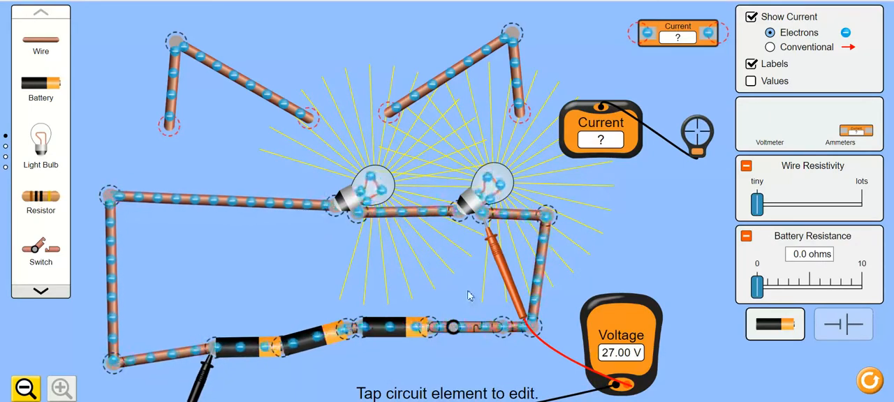
left_click_drag(507, 278, 563, 398)
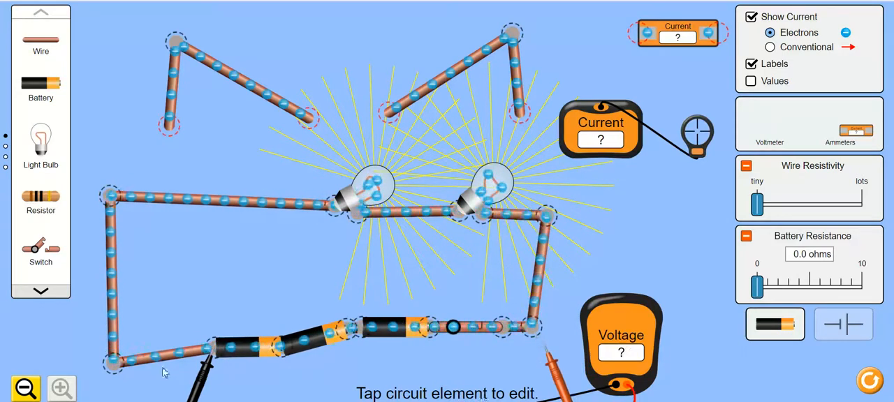
left_click_drag(203, 382, 277, 401)
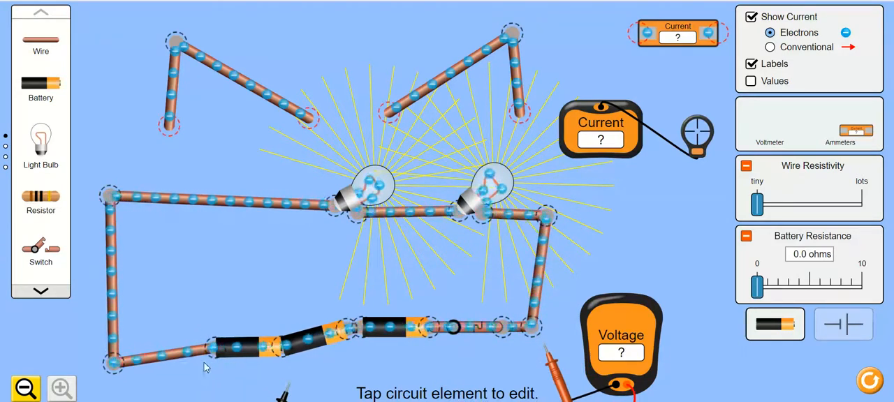
Split the junction at the first battery's negative end and insert a fourth battery in series between it and the lower-left wire.
left_click(212, 346)
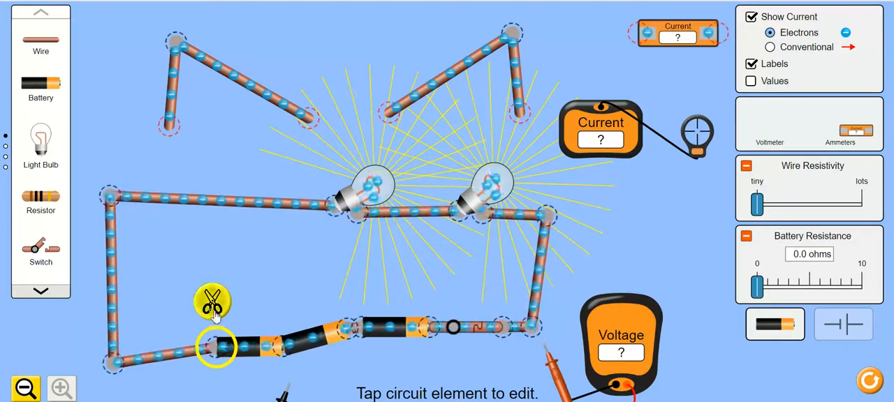
left_click(214, 313)
left_click_drag(50, 93, 130, 360)
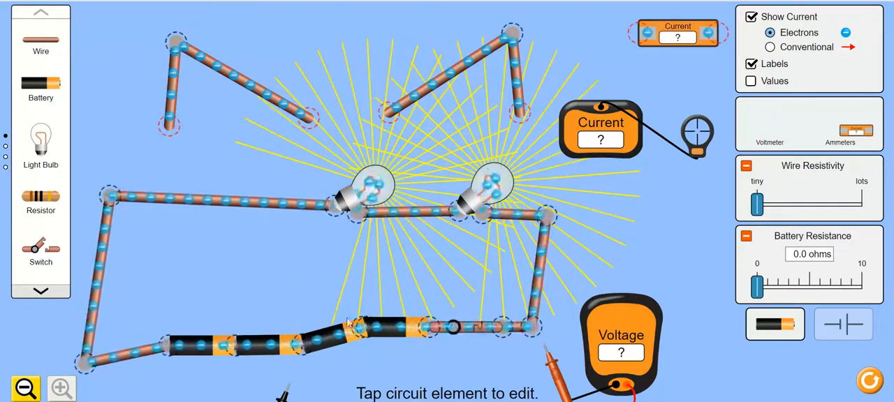
Split the junction between the last battery and the switch, and insert a fifth battery in series there, shifting the switch outward.
left_click(422, 327)
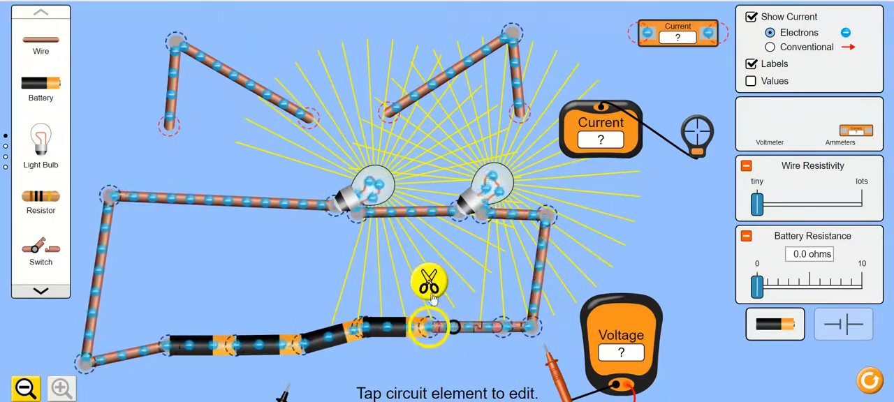
left_click(429, 292)
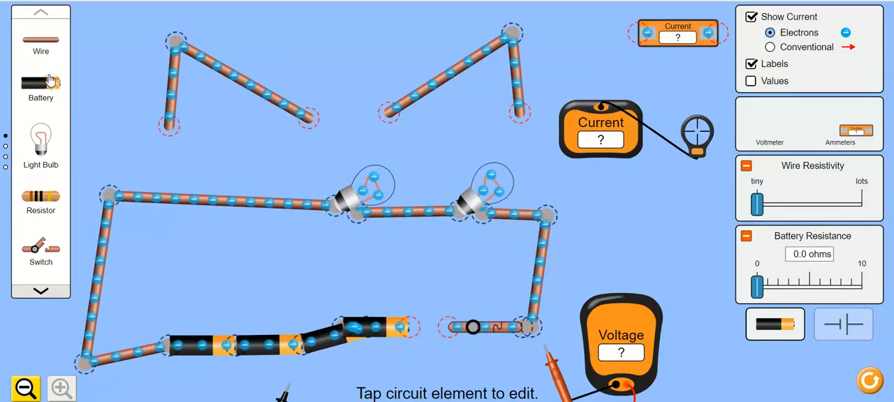
left_click_drag(51, 84, 280, 232)
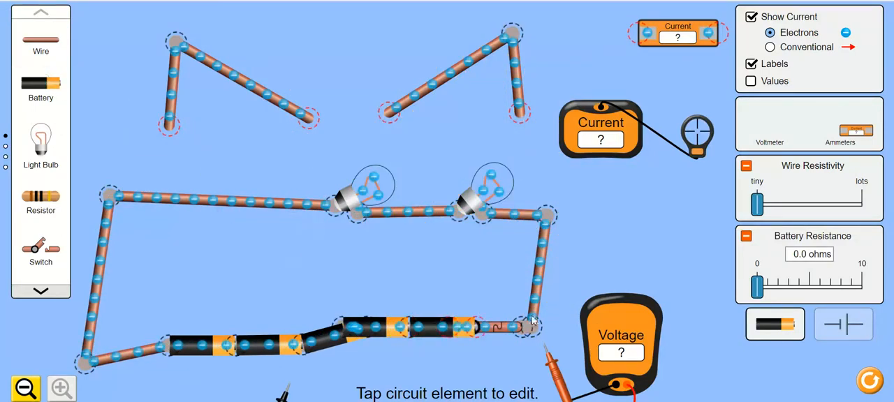
left_click(548, 334)
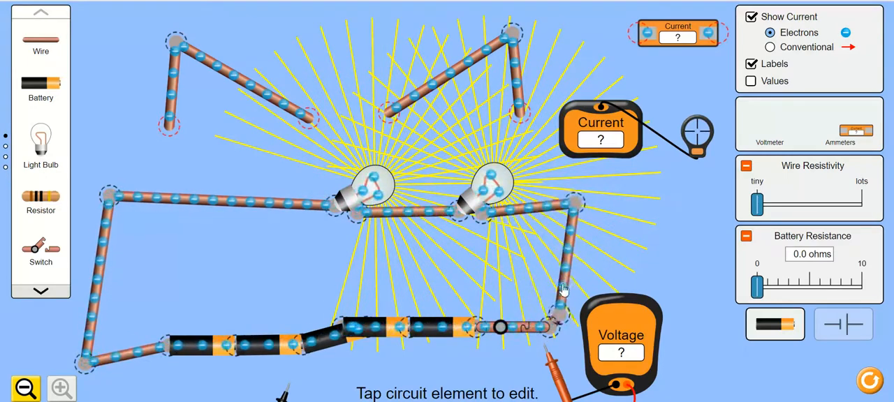
Reposition the loop's right-hand wire so its lower end is level with the switch, and deselect the wire.
left_click_drag(559, 309, 571, 294)
left_click(552, 307)
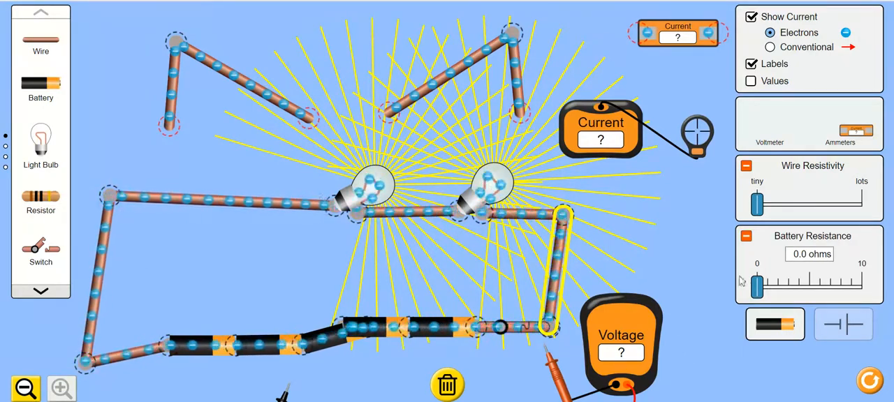
left_click(768, 331)
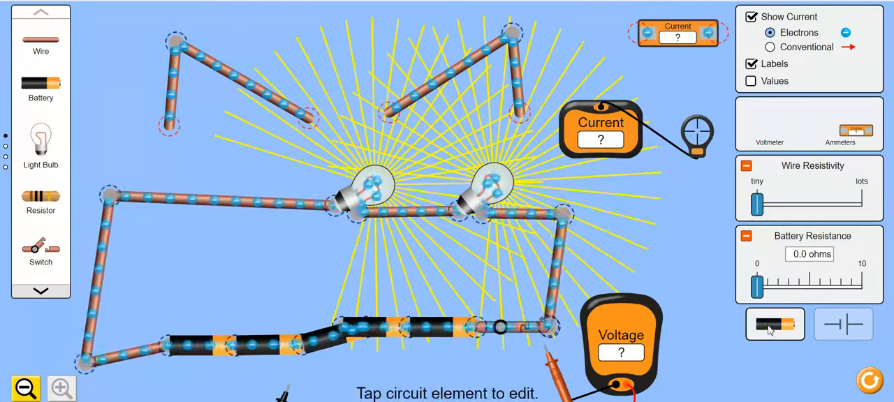